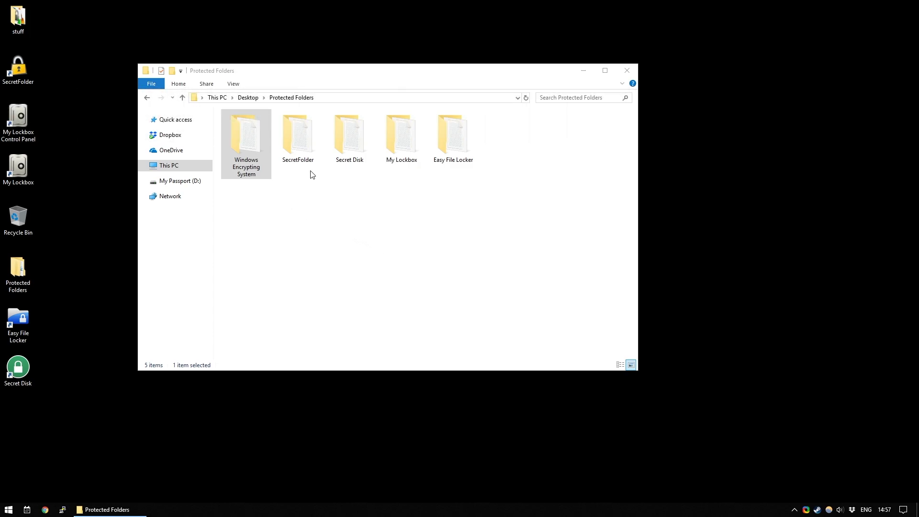
- Encrypt the Windows Encrypting System folder via Properties > Advanced, applying to its subfolders and files
double_click(248, 151)
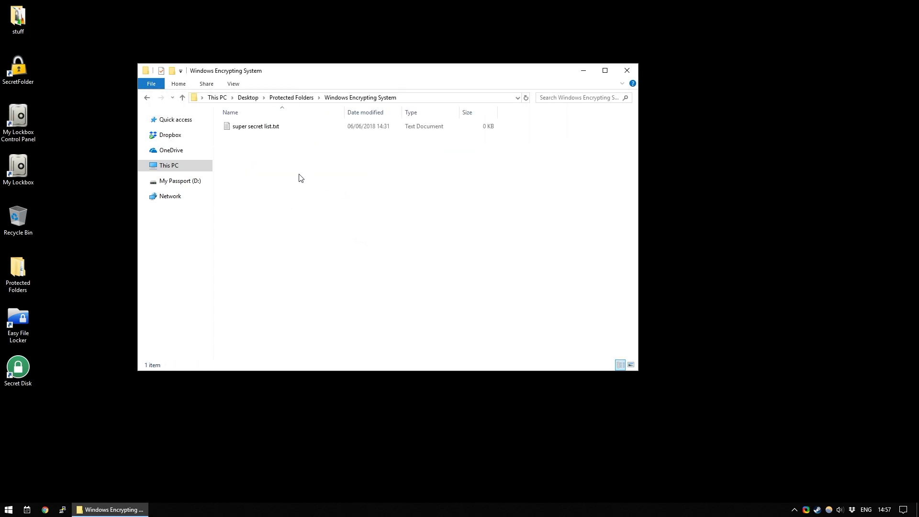
click(295, 98)
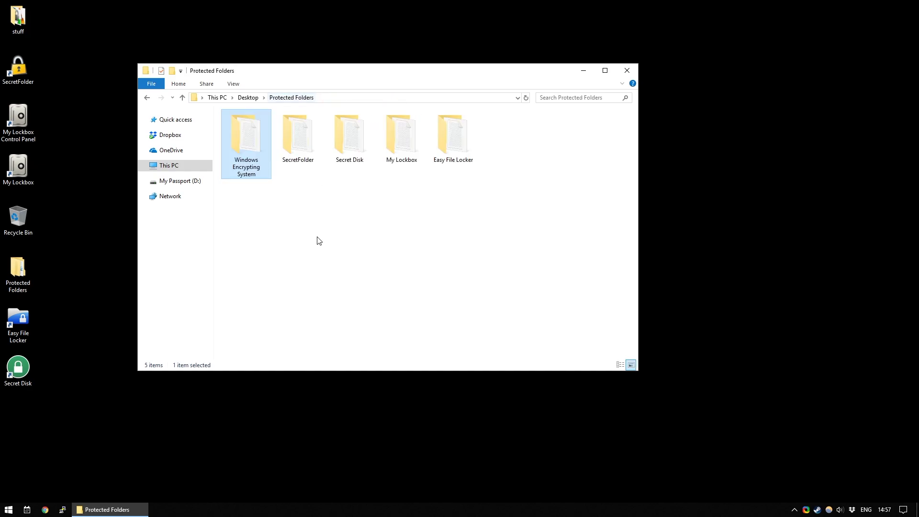
right_click(238, 153)
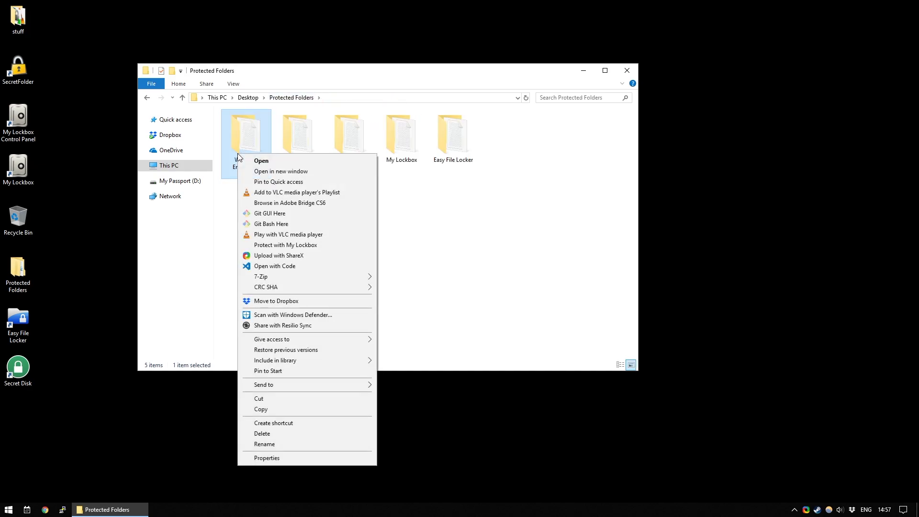
click(293, 458)
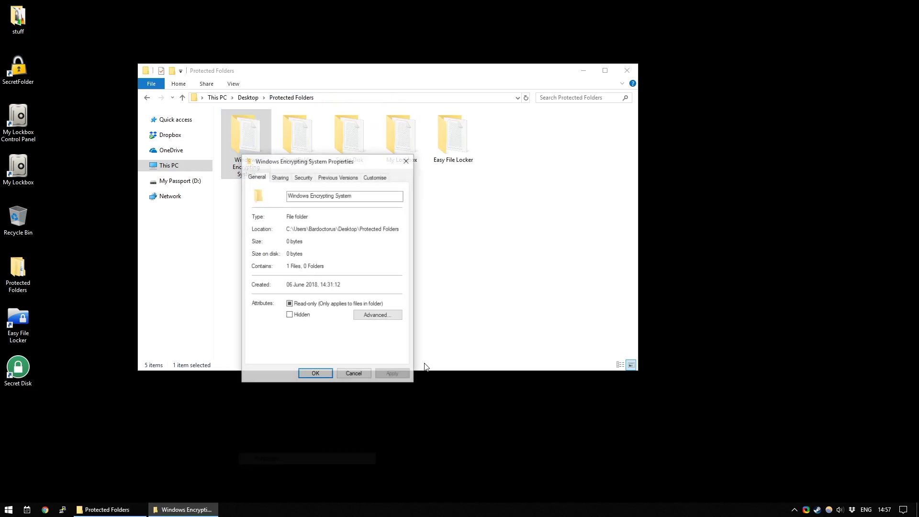
click(374, 315)
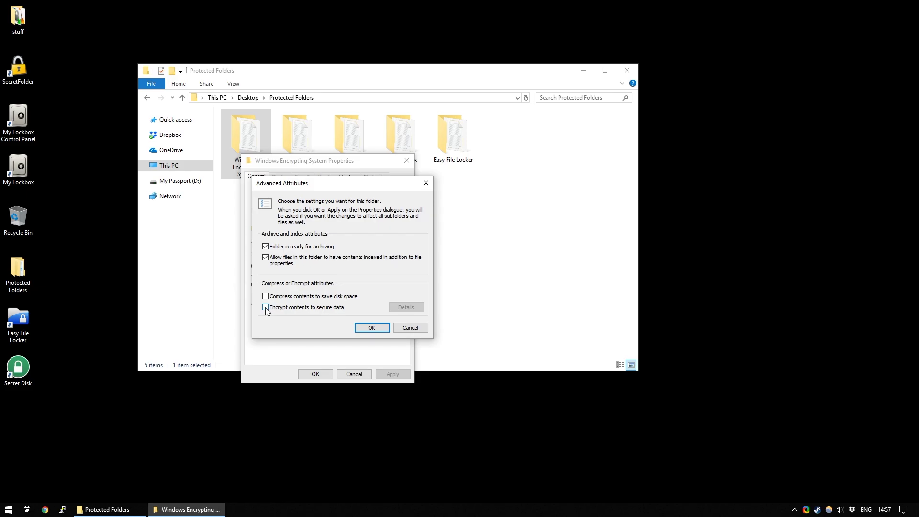
click(368, 324)
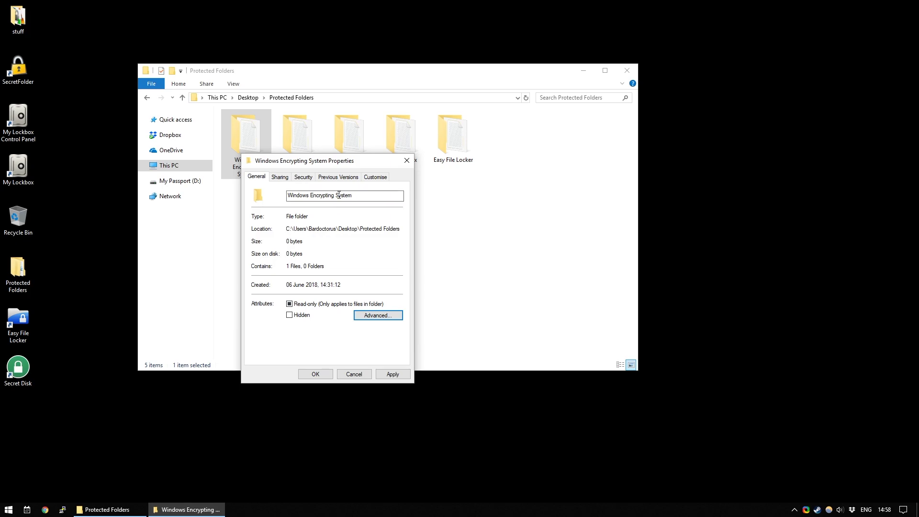
click(315, 373)
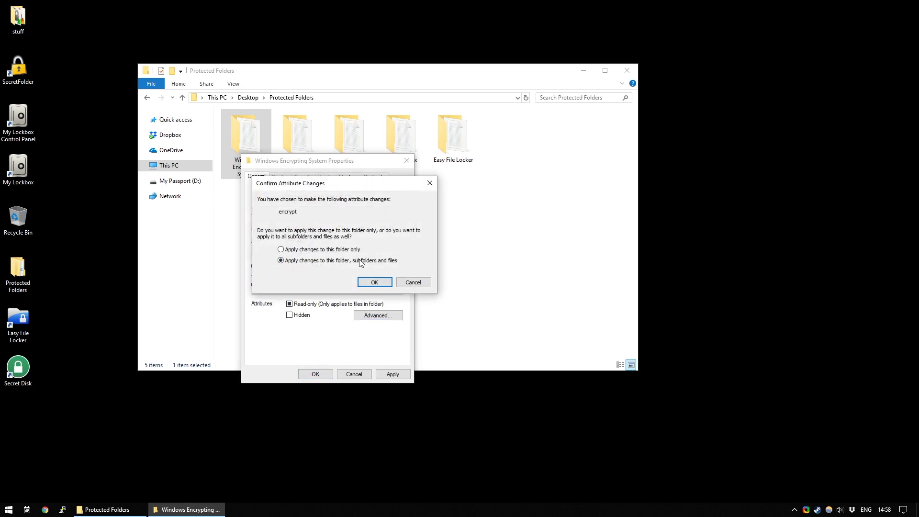
click(377, 283)
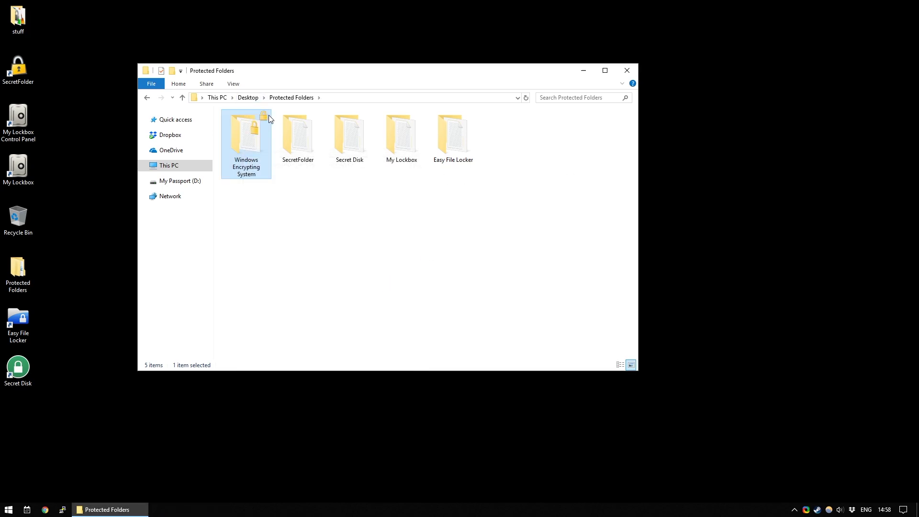
click(389, 271)
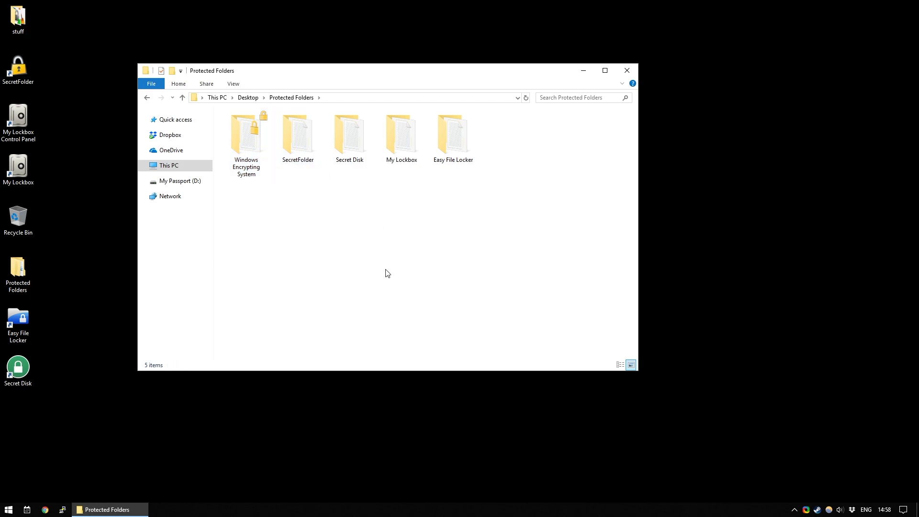
double_click(260, 151)
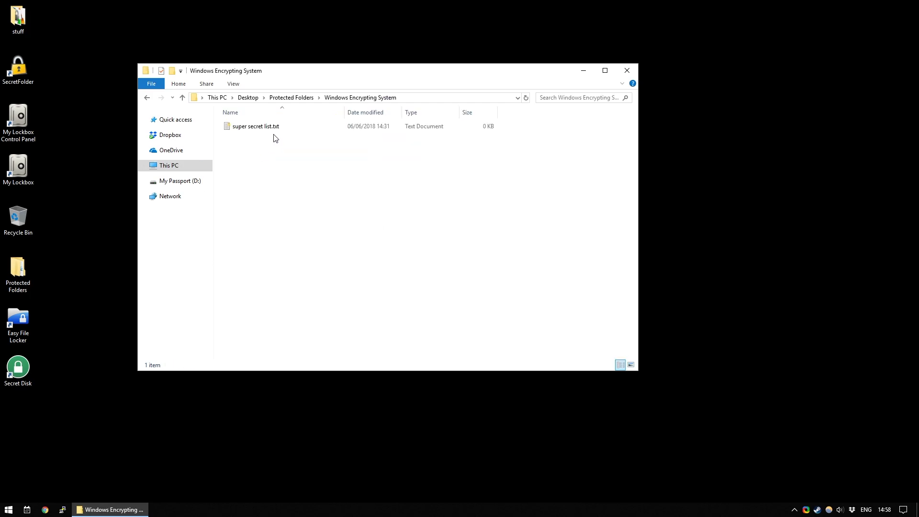
double_click(267, 128)
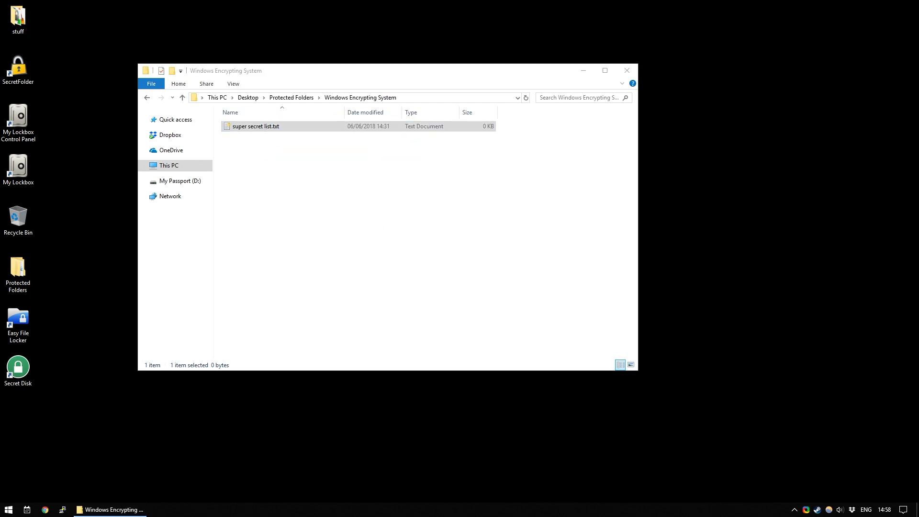
click(289, 98)
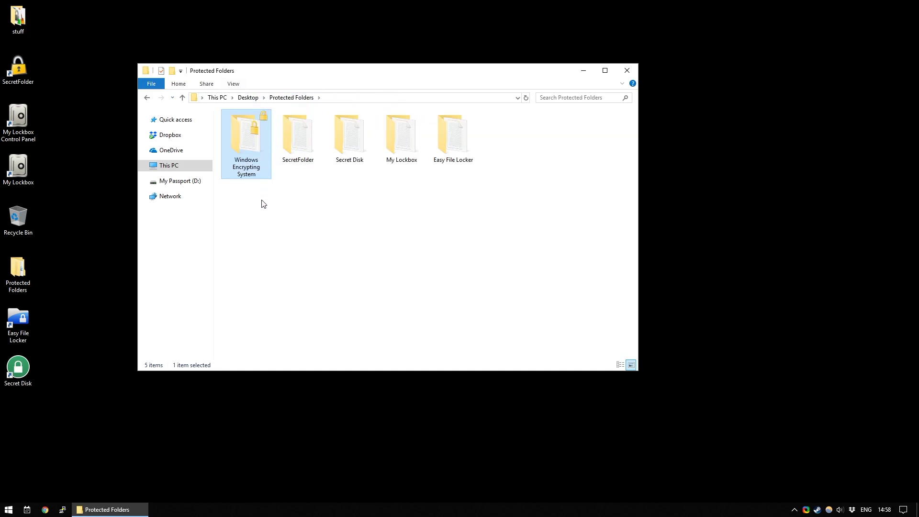
click(274, 230)
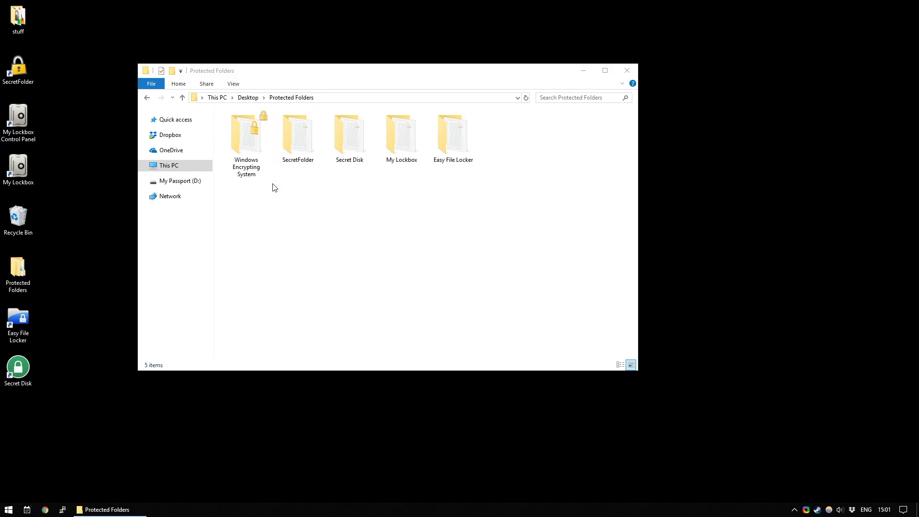
- Launch SecretFolder and enter and confirm a new program password
double_click(18, 77)
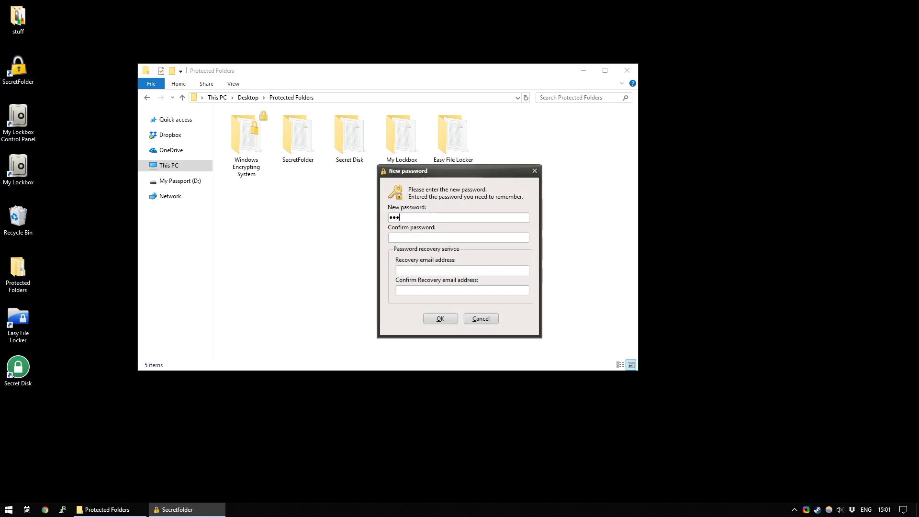
text(1)
key(BackSpace)
key(BackSpace)
key(BackSpace)
text(ia)
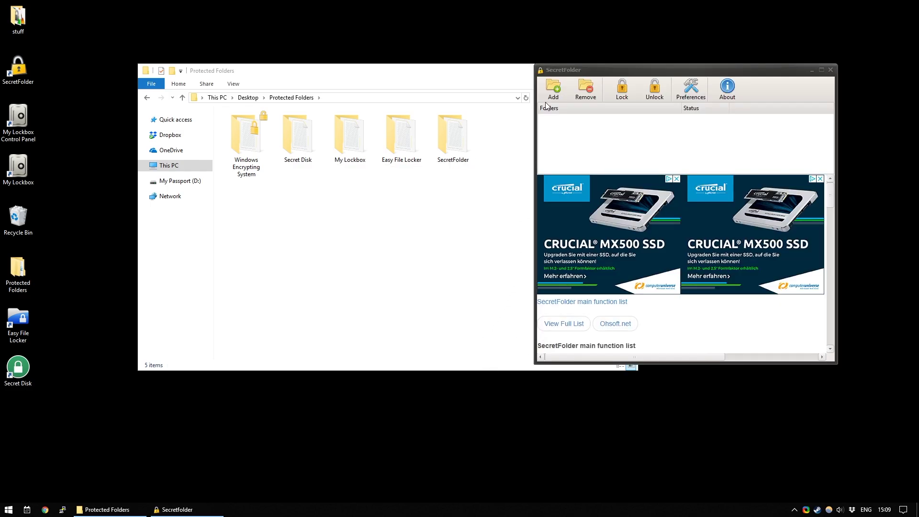
- Add Desktop\Protected Folders\SecretFolder to SecretFolder's list of locked folders
drag(572, 72, 546, 58)
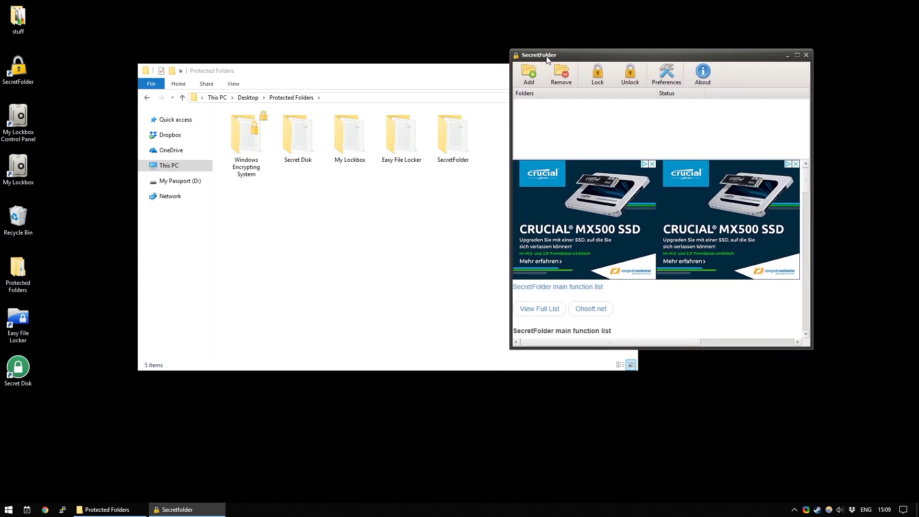
click(529, 73)
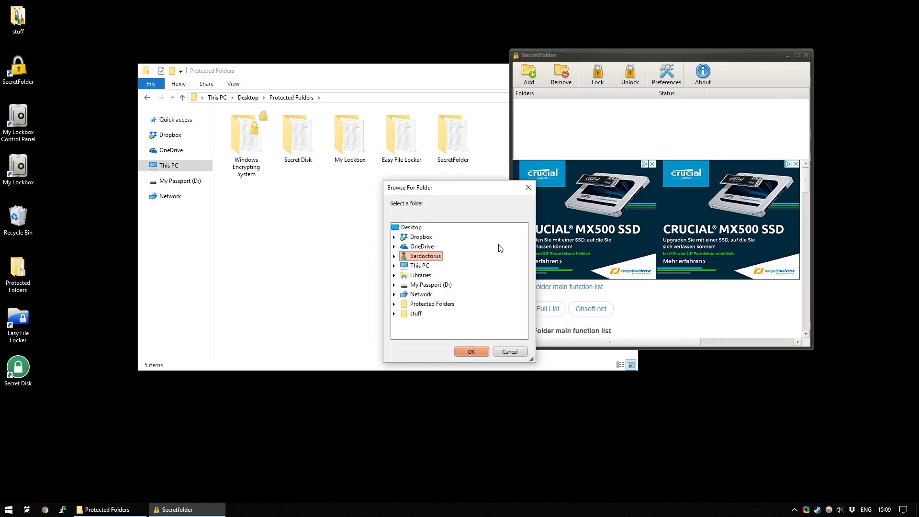
click(410, 230)
click(394, 303)
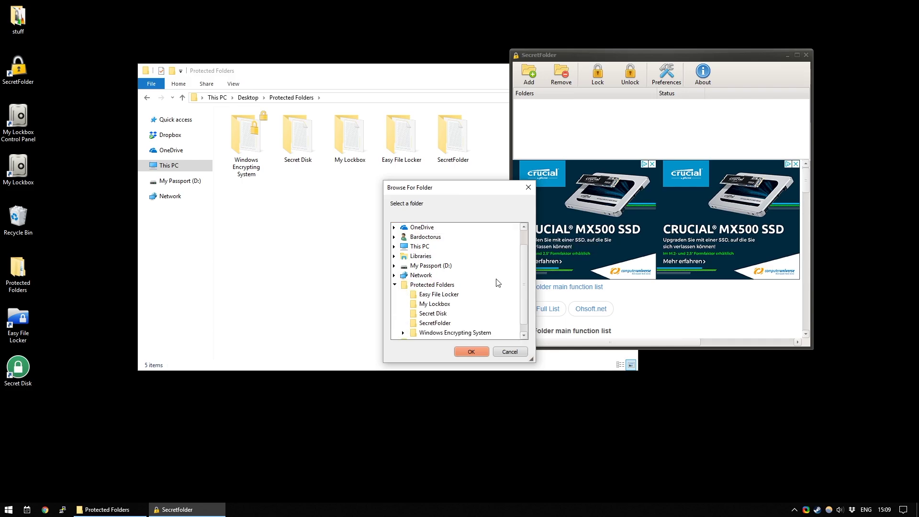
click(434, 323)
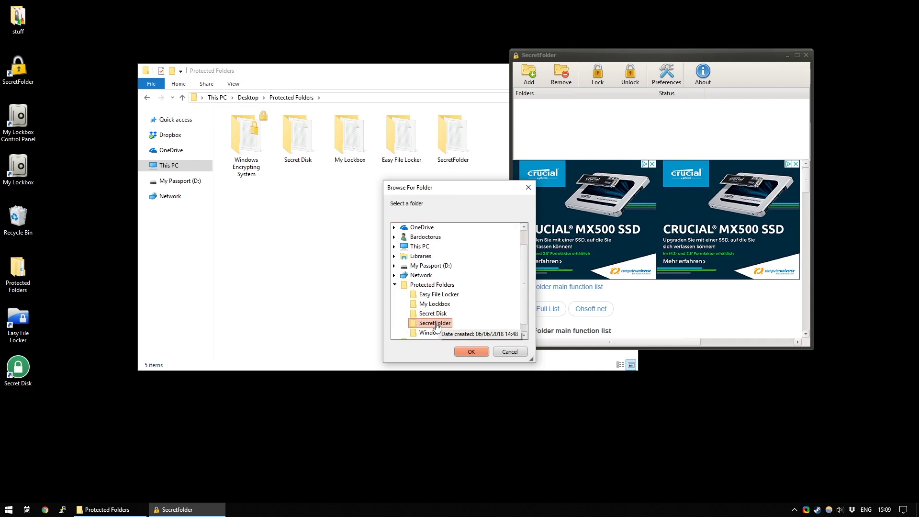
click(468, 351)
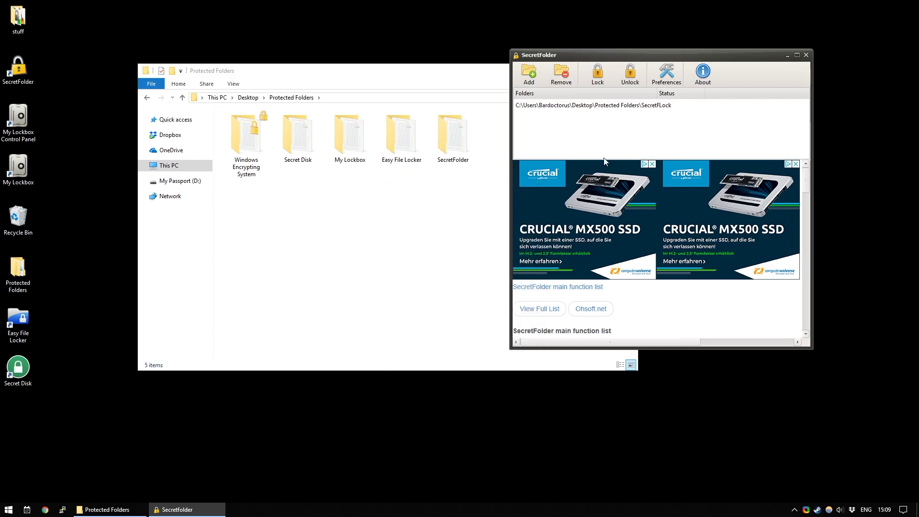
- Select the newly locked SecretFolder entry and close the program
click(601, 108)
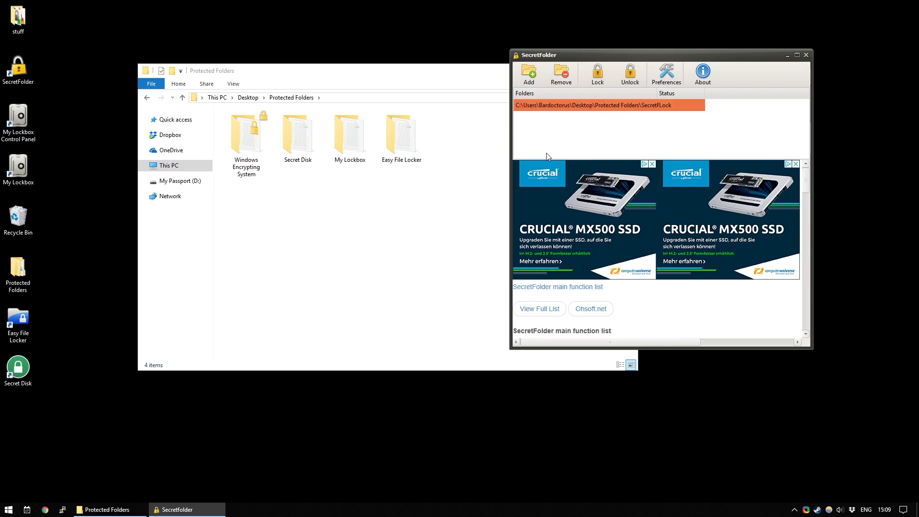
drag(621, 59, 666, 70)
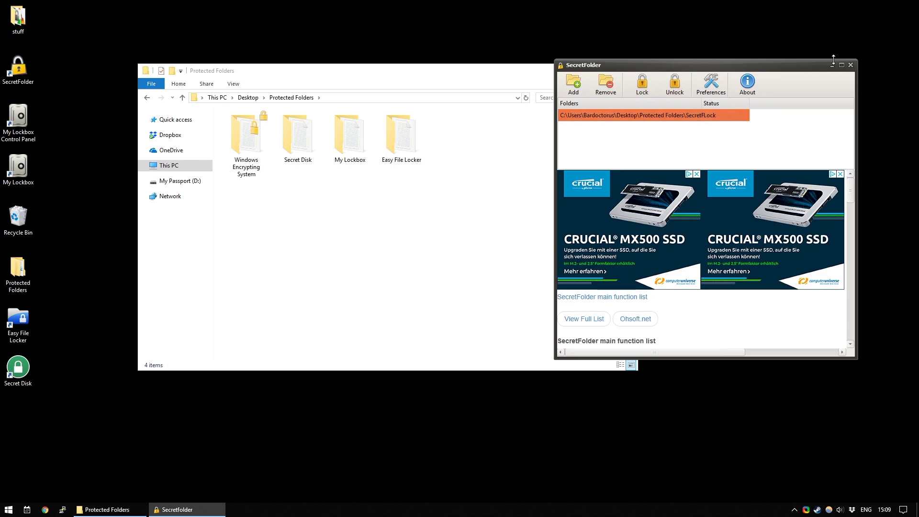
click(851, 66)
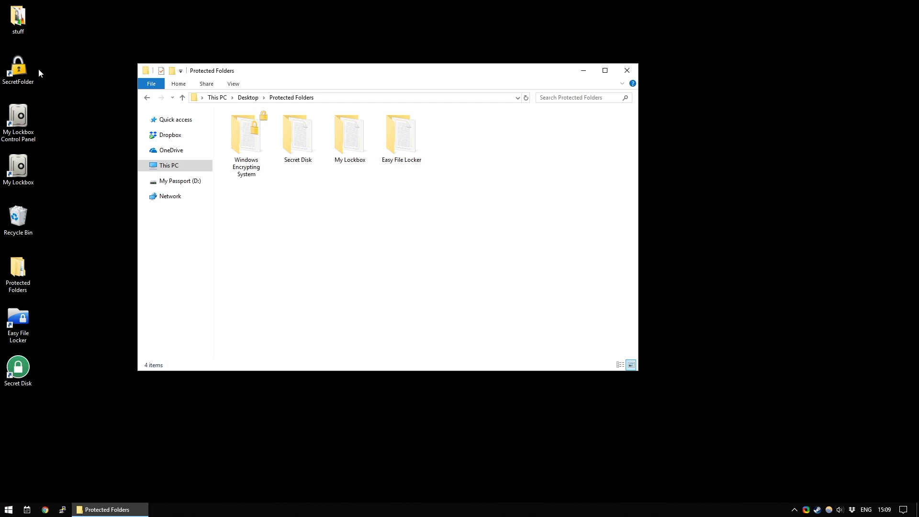
double_click(22, 70)
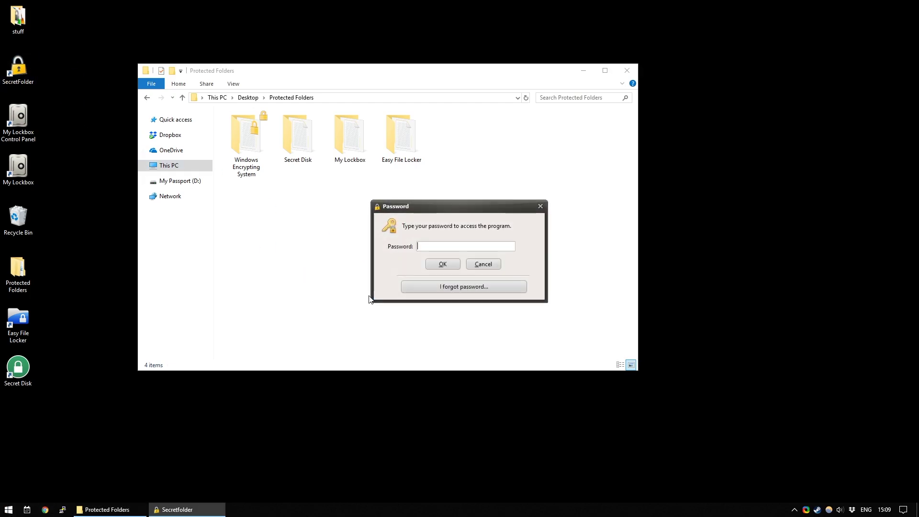
text(••••)
key(Return)
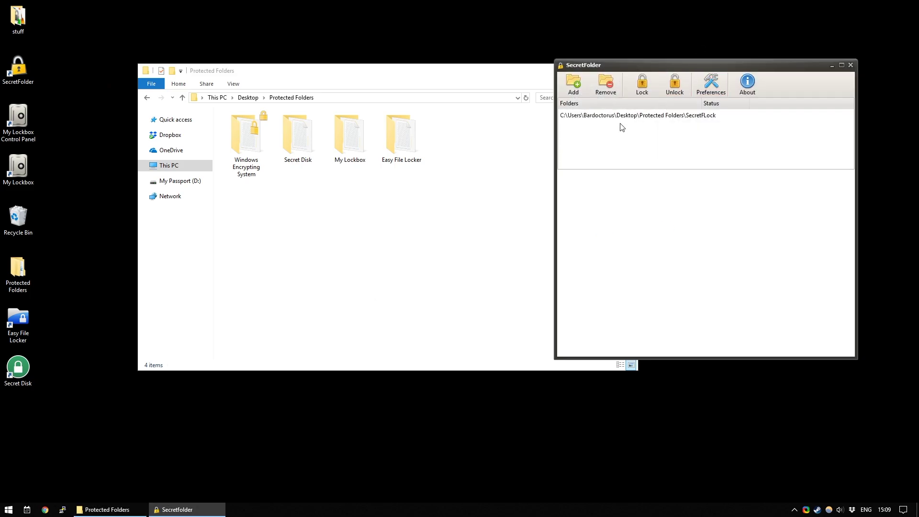
click(622, 117)
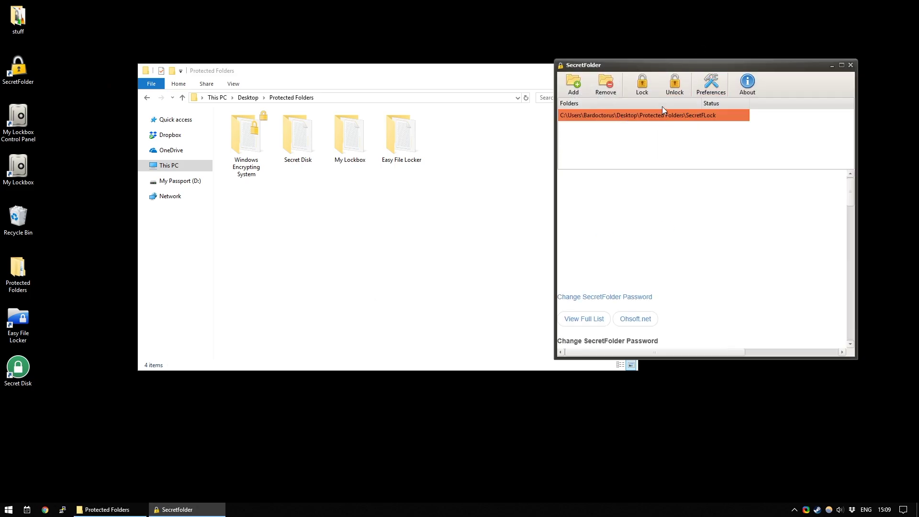
click(678, 85)
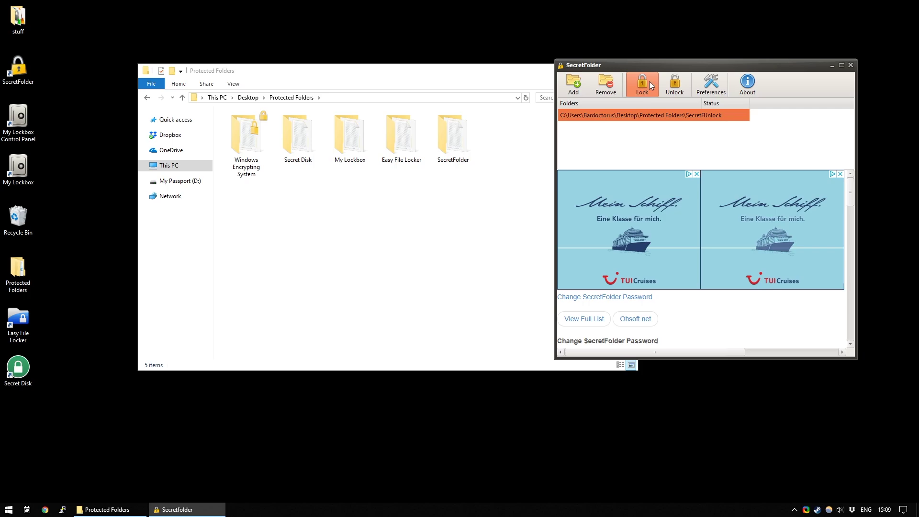
drag(642, 65, 641, 112)
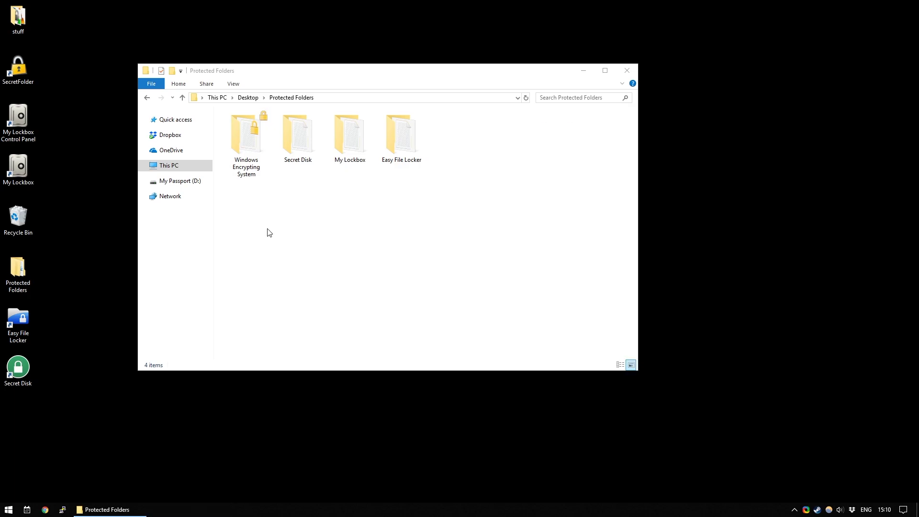
- Launch Secret Disk from its desktop icon
click(295, 125)
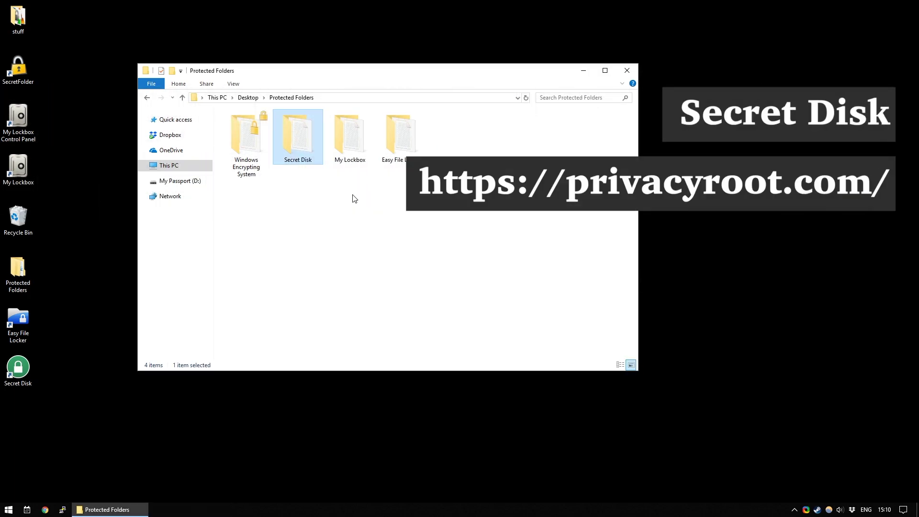
click(20, 365)
double_click(37, 364)
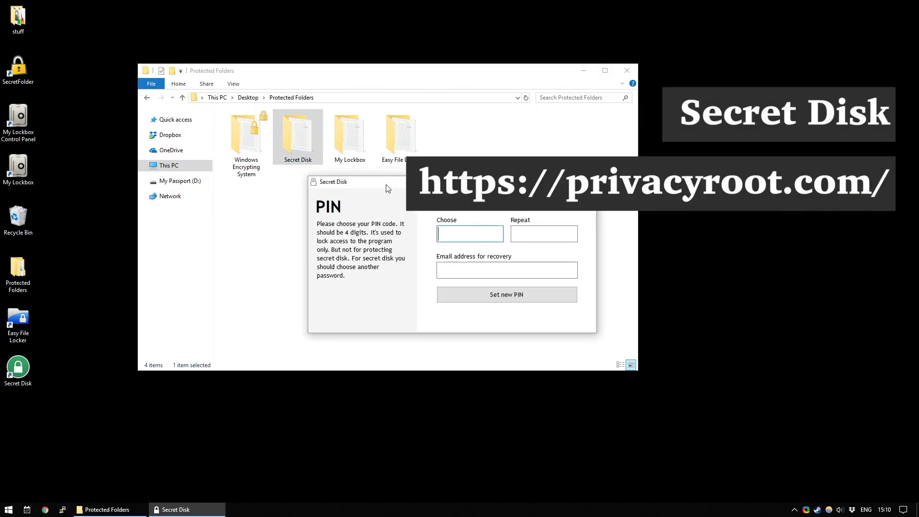
drag(421, 227, 396, 205)
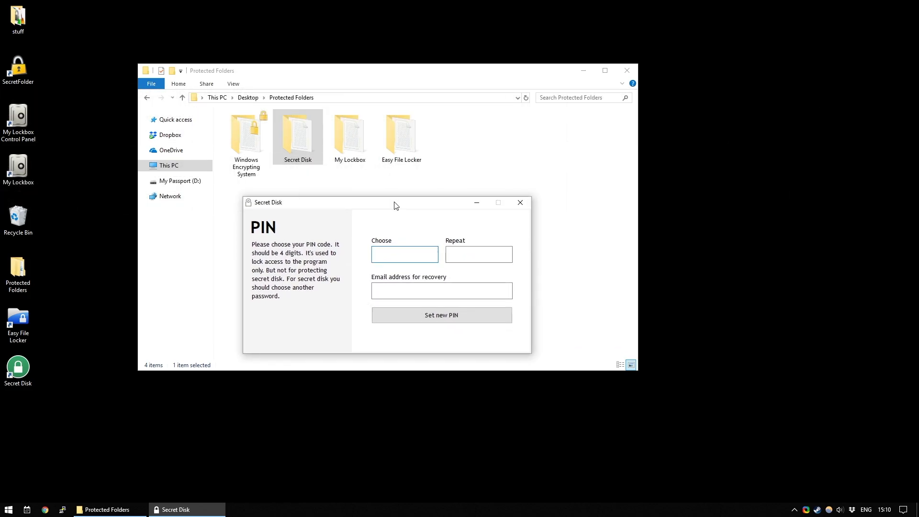
- Set a new four-digit PIN with a recovery e-mail address and acknowledge the warning
text(123123)
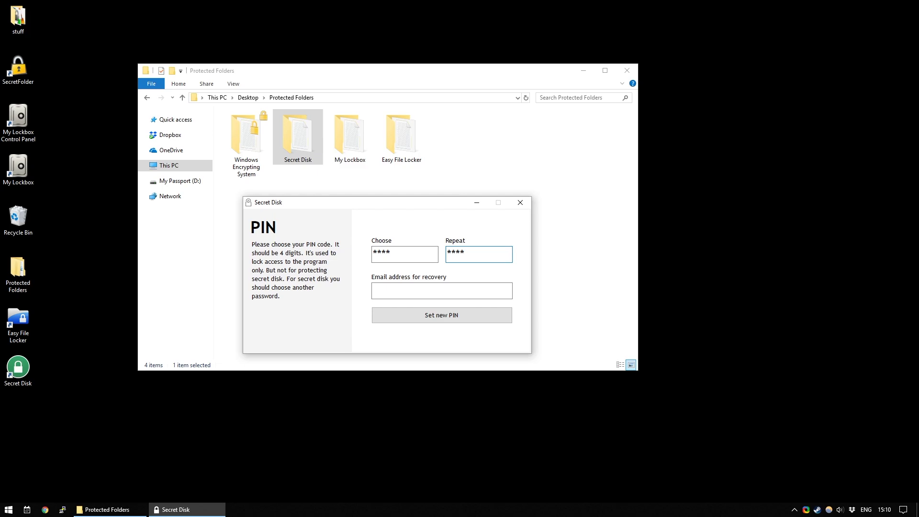
click(373, 291)
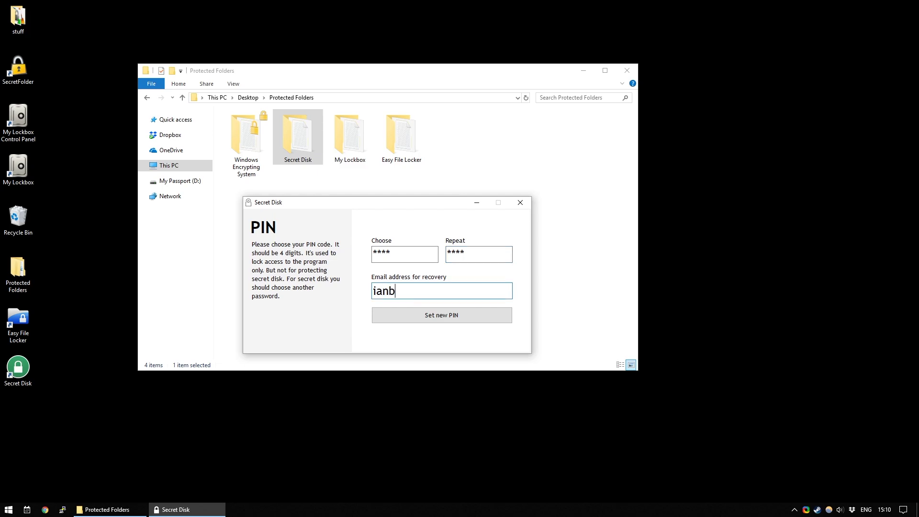
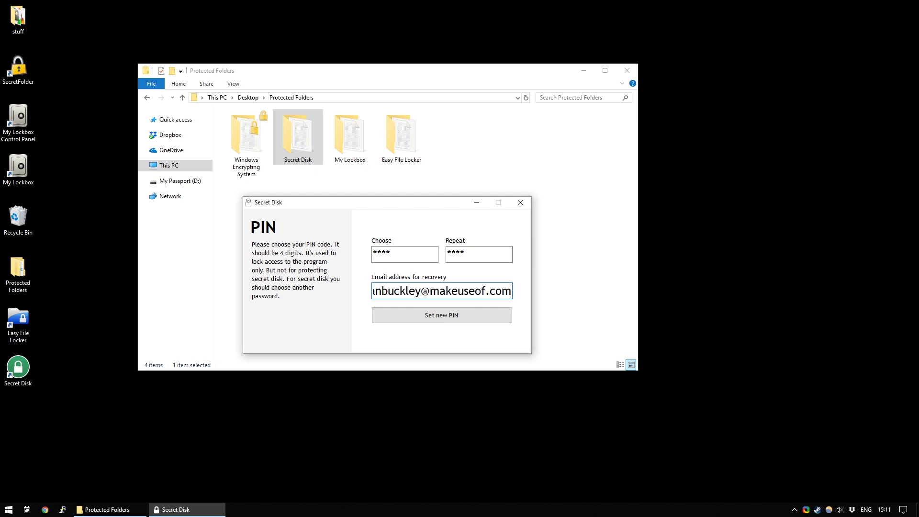
click(458, 316)
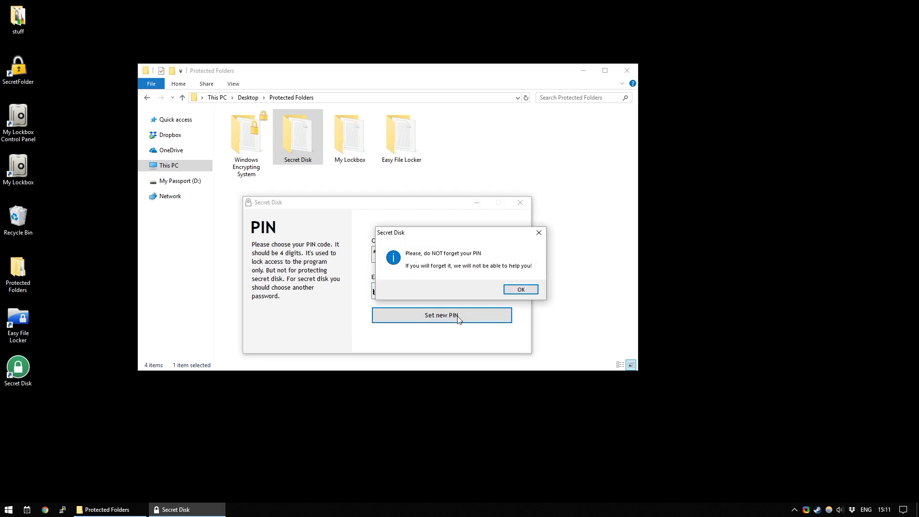
click(515, 290)
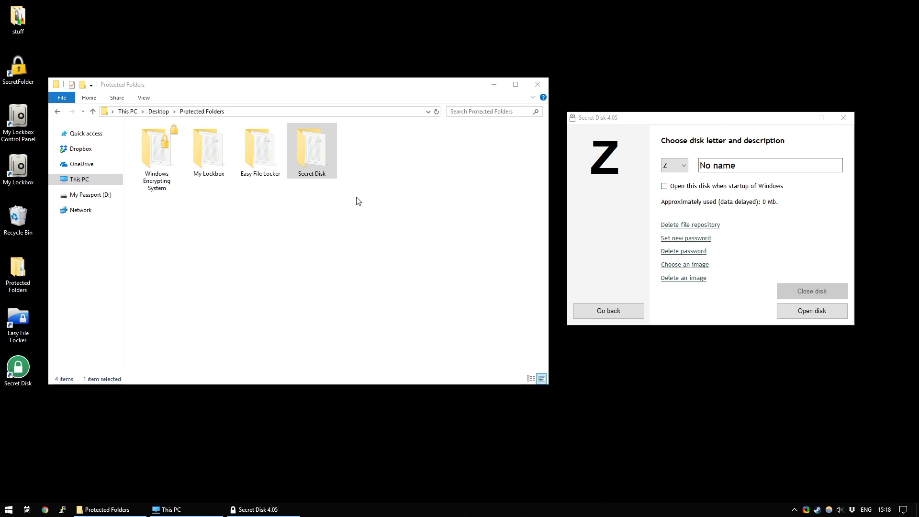
- Describe disk Z as 'Secret' and begin entering a new disk password
drag(672, 120, 666, 105)
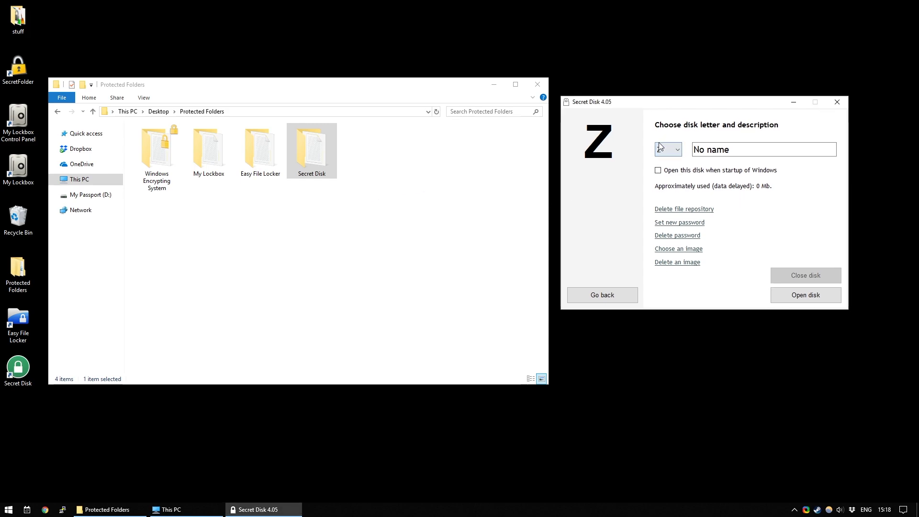
key(Tab)
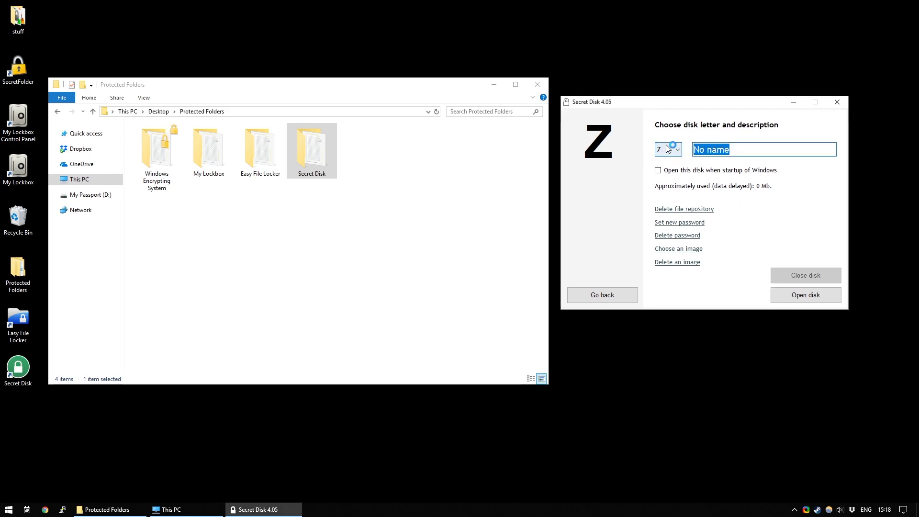
text(Secret)
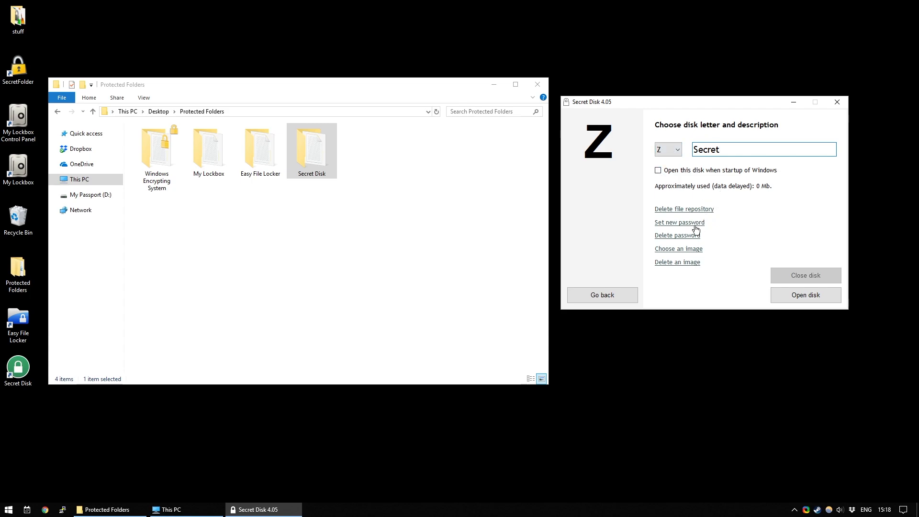
click(673, 223)
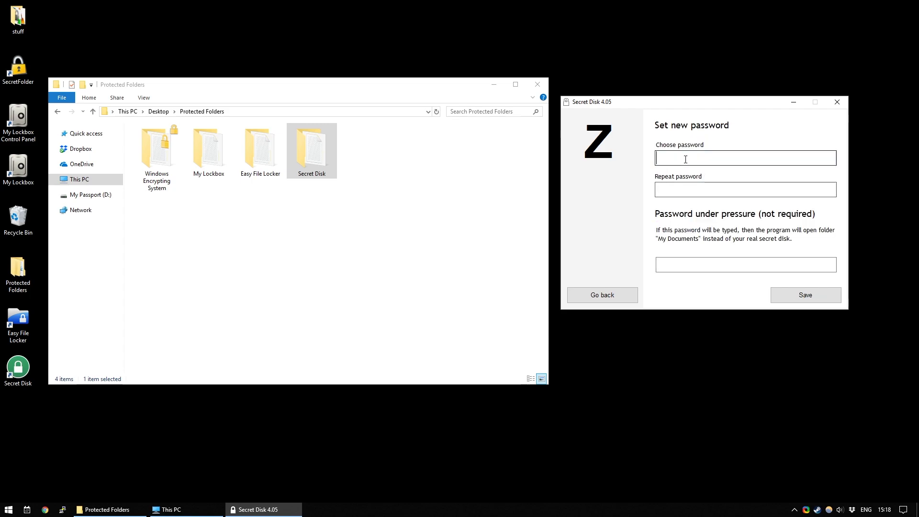
text(***)
key(Tab)
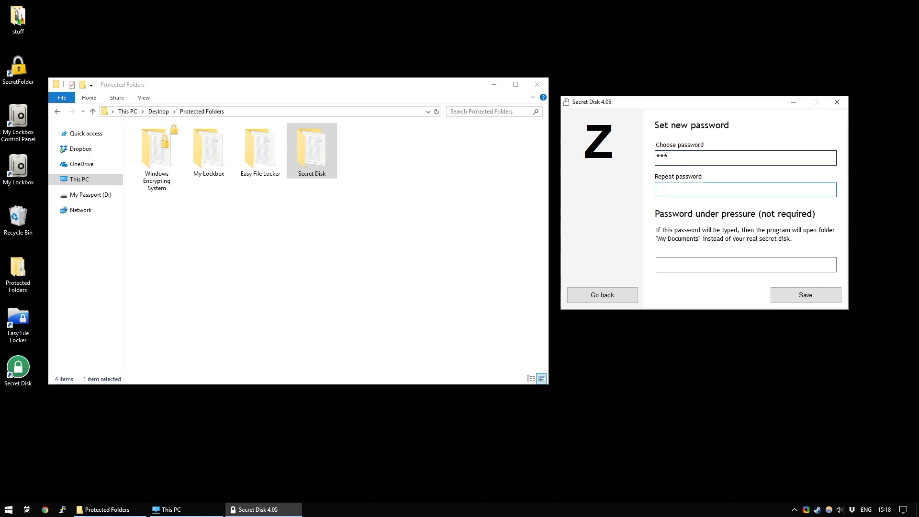
- Save the repeated disk password and mount the secret disk as drive Z
text(***)
click(808, 294)
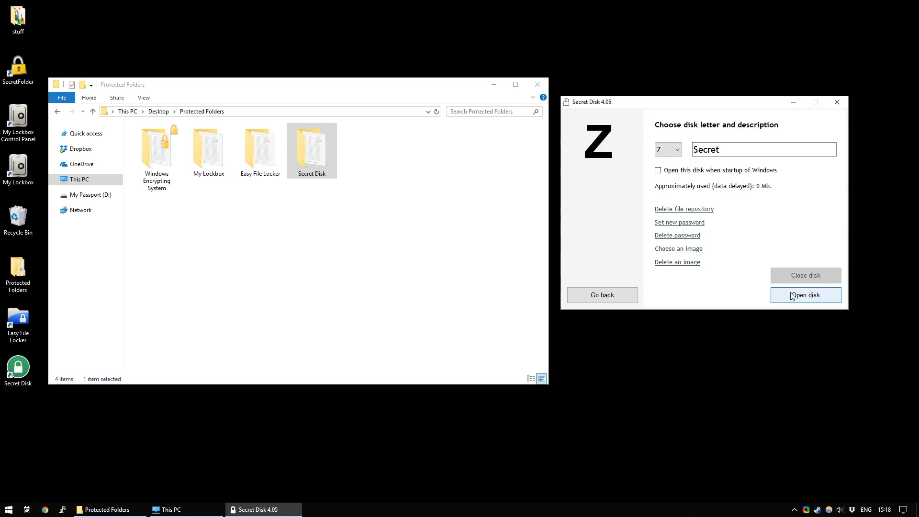
click(166, 509)
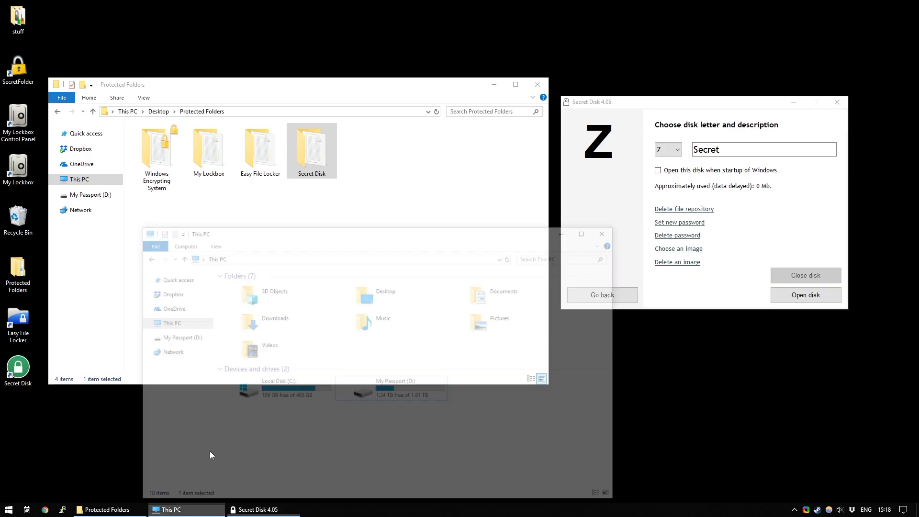
drag(329, 196, 277, 198)
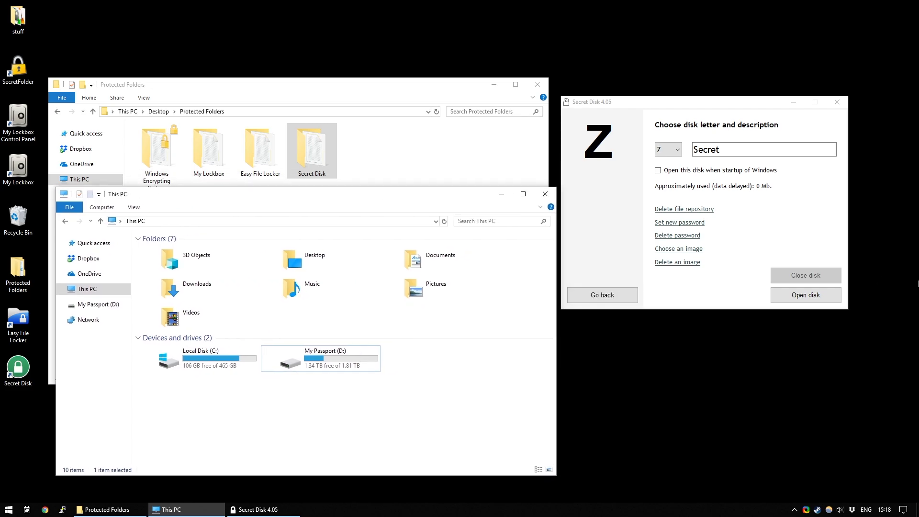
click(802, 297)
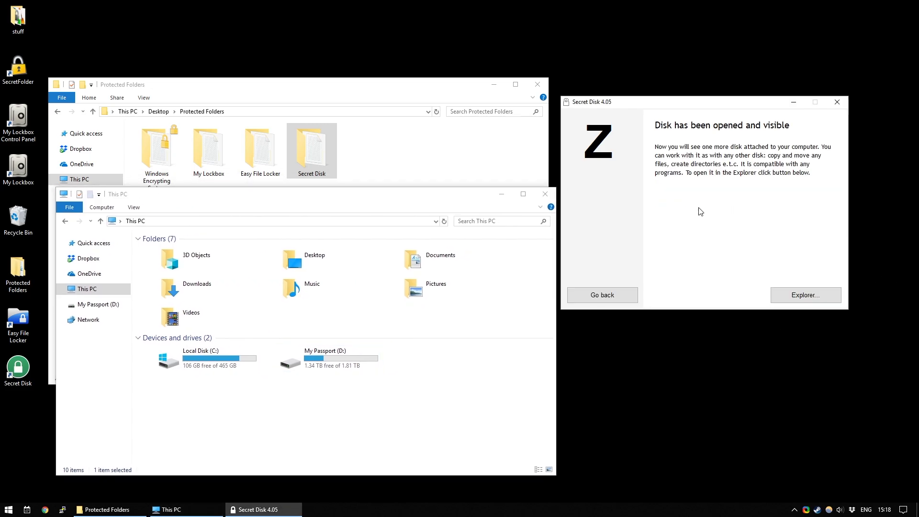
- Open Local Disk (Z:) and move the Secret Disk folder onto it from Protected Folders
click(258, 424)
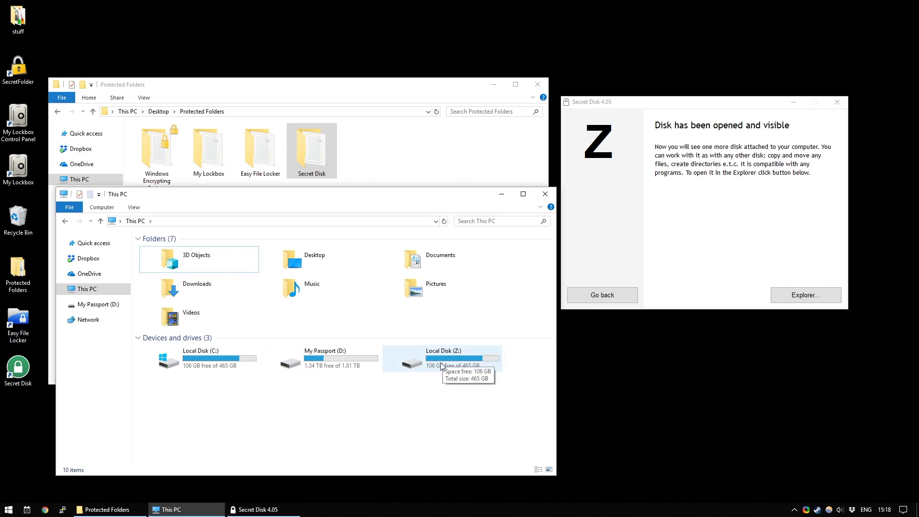
double_click(441, 367)
click(323, 145)
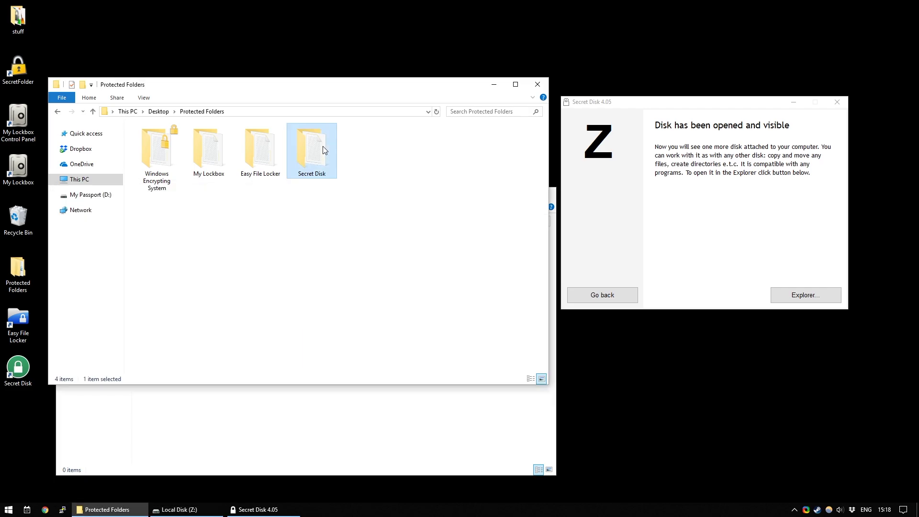
drag(323, 162, 309, 405)
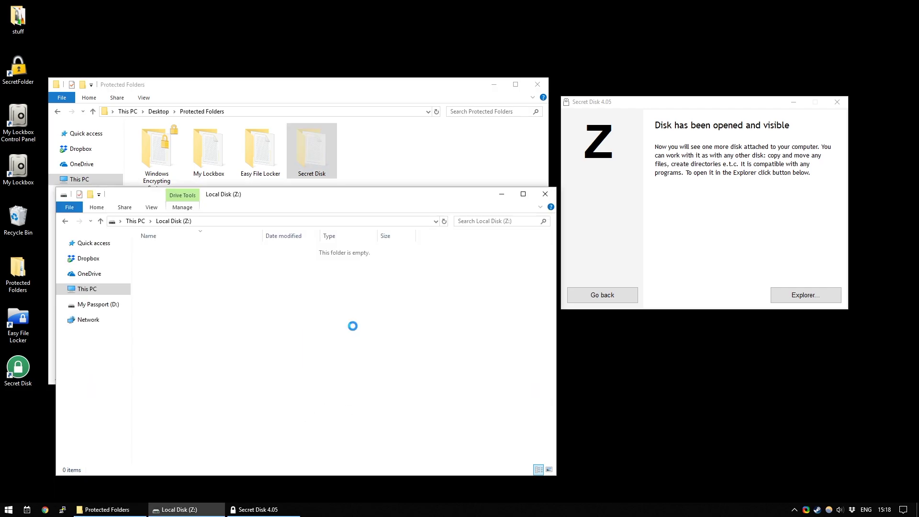
click(616, 296)
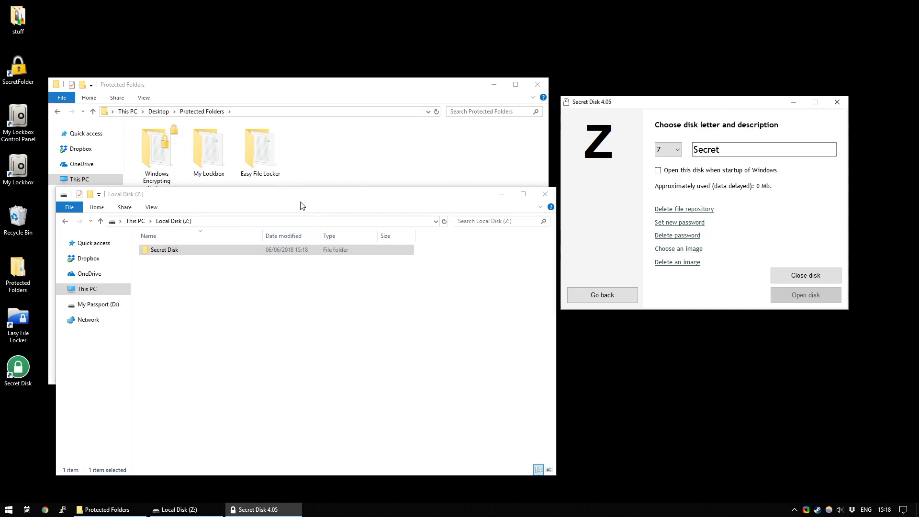
- Close the Z: secret disk so it disappears from This PC, then exit Secret Disk
click(134, 221)
click(788, 297)
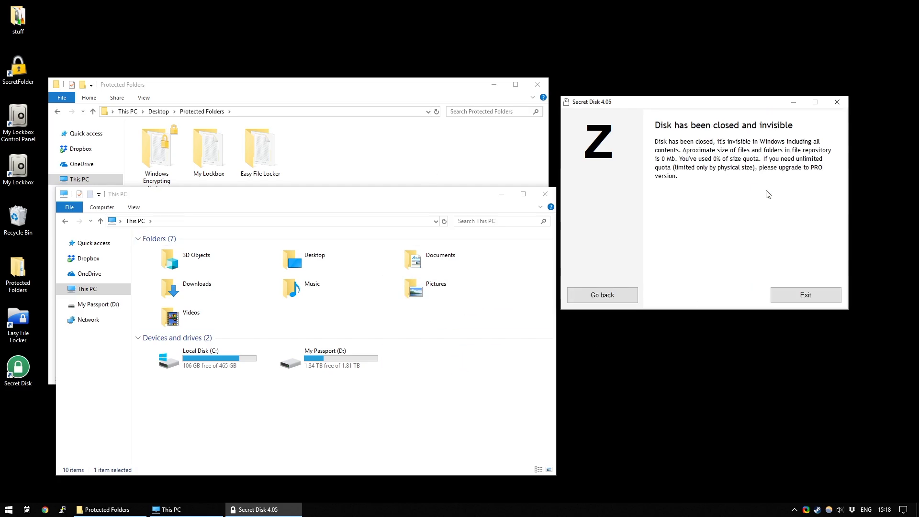
click(797, 303)
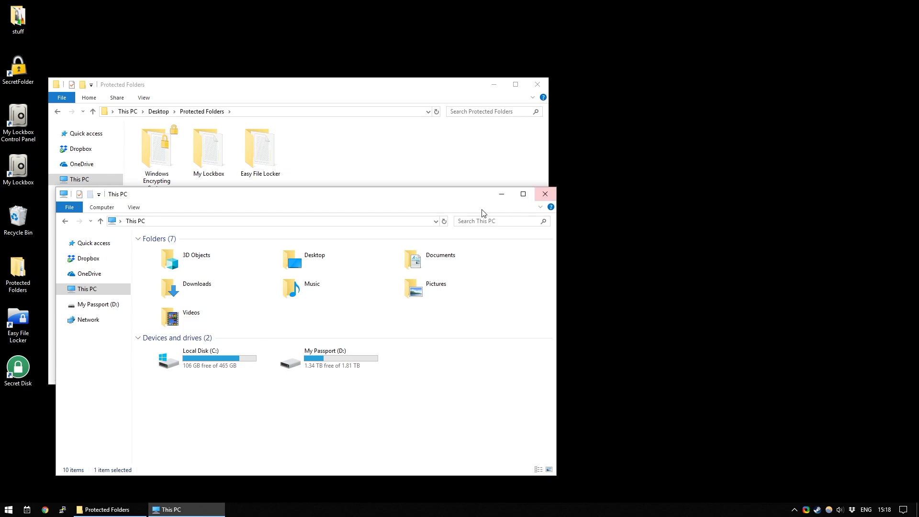
drag(482, 196, 539, 134)
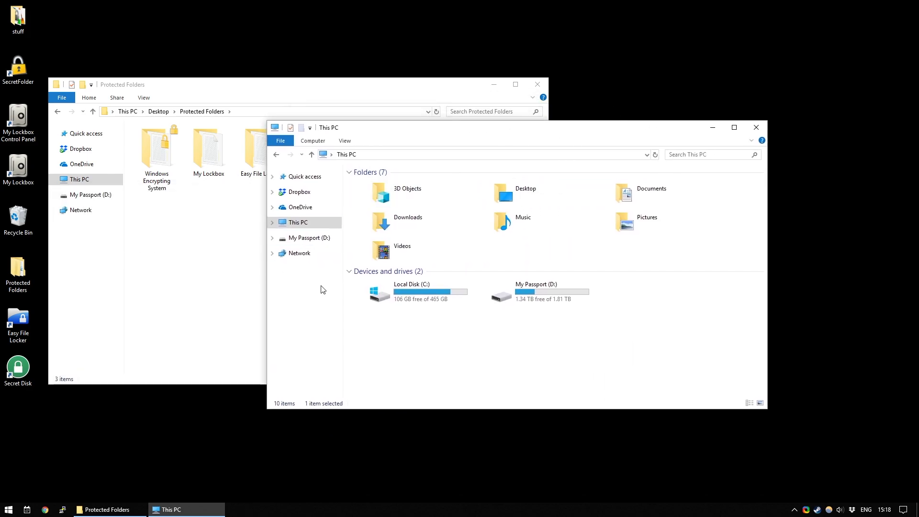
- Relaunch Secret Disk, log in with the PIN, and enter the Secret disk's password
double_click(22, 371)
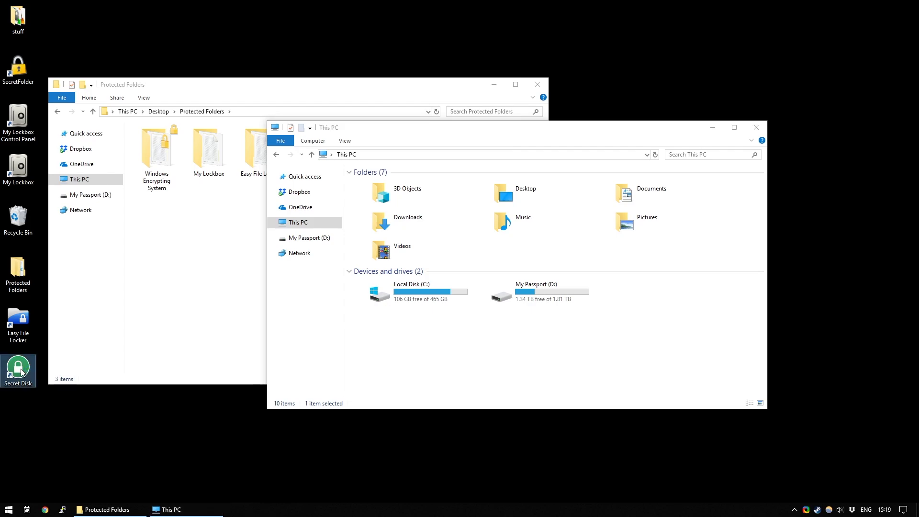
text(1234)
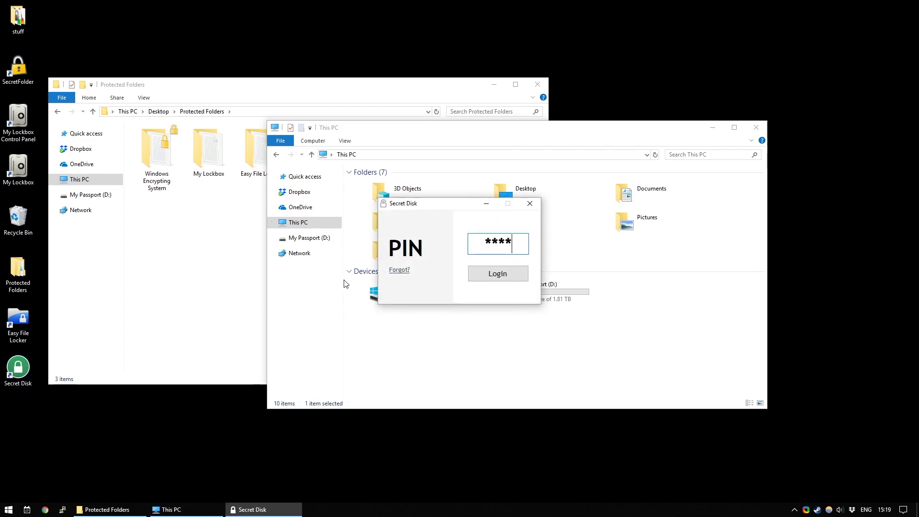
key(Return)
double_click(447, 192)
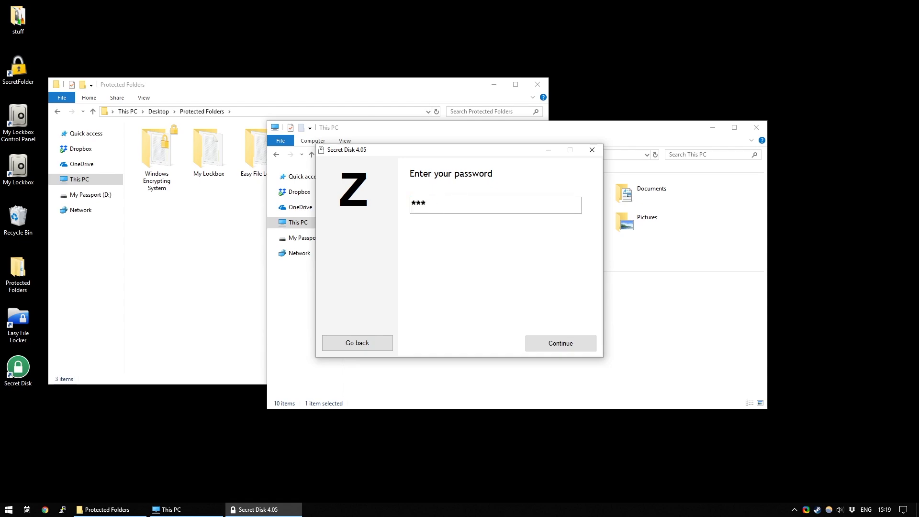
text(1234)
click(560, 349)
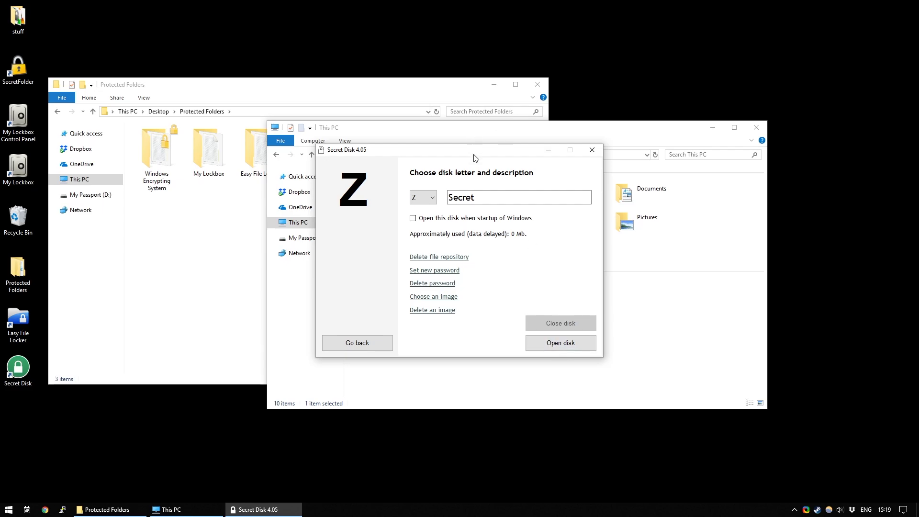
- Mount the disk as drive Z and browse Local Disk (Z:) from This PC
drag(479, 156, 275, 90)
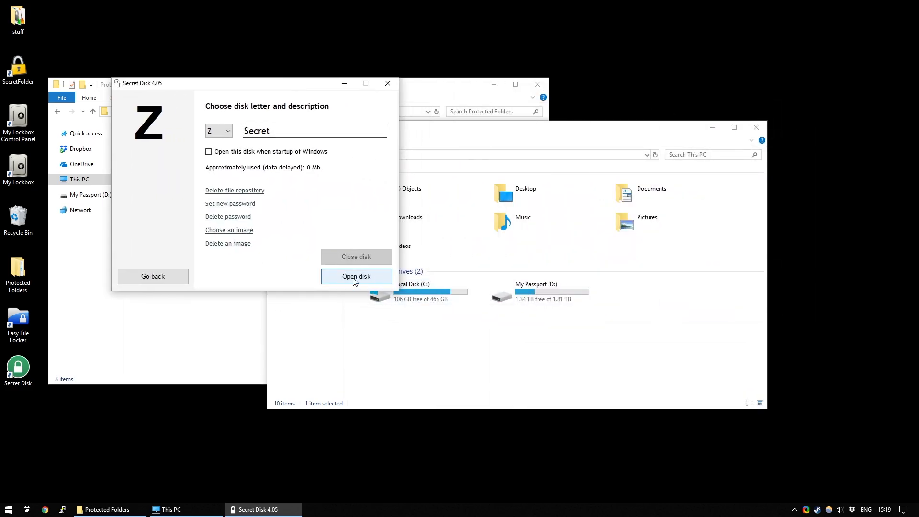
click(356, 276)
click(436, 364)
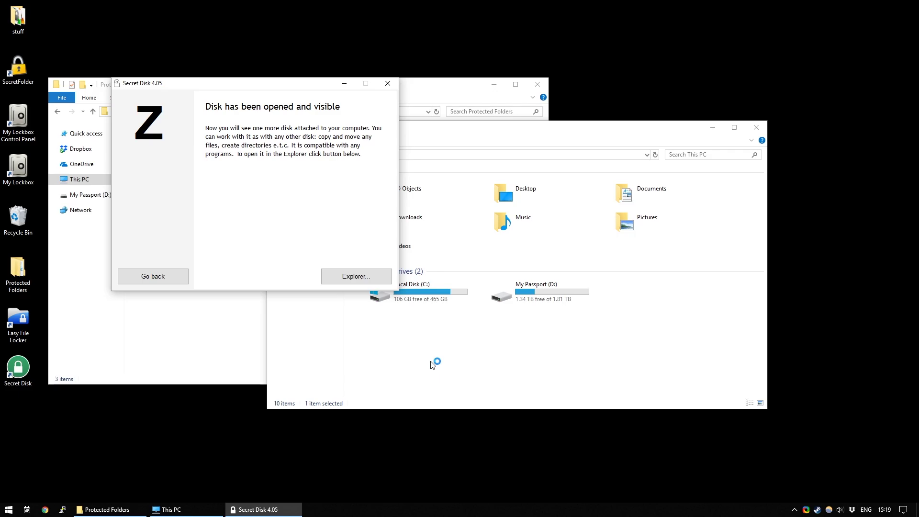
double_click(646, 301)
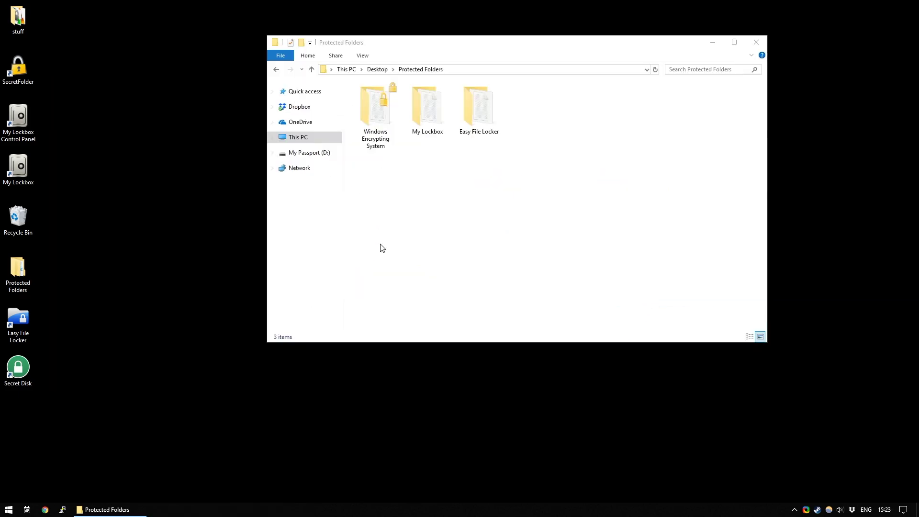
- Launch Easy File Locker and peek inside the Easy File Locker folder in Protected Folders
double_click(18, 322)
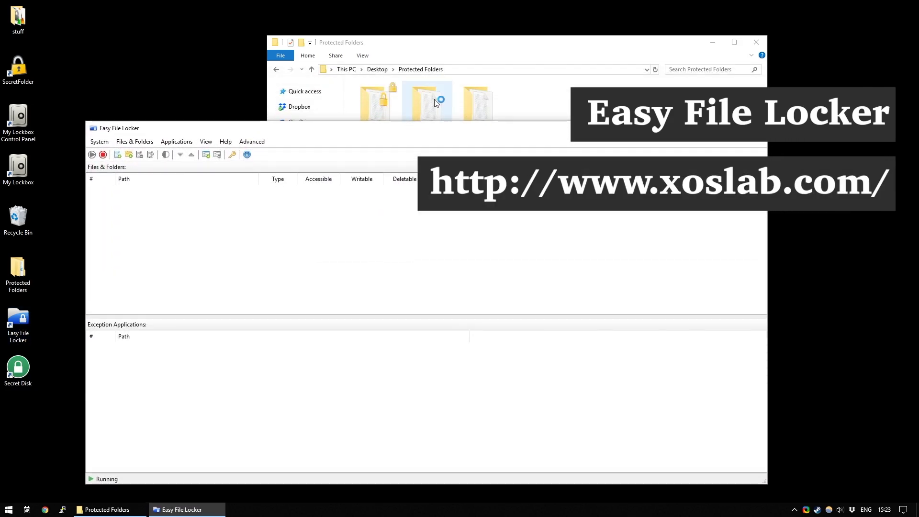
drag(468, 54, 526, 72)
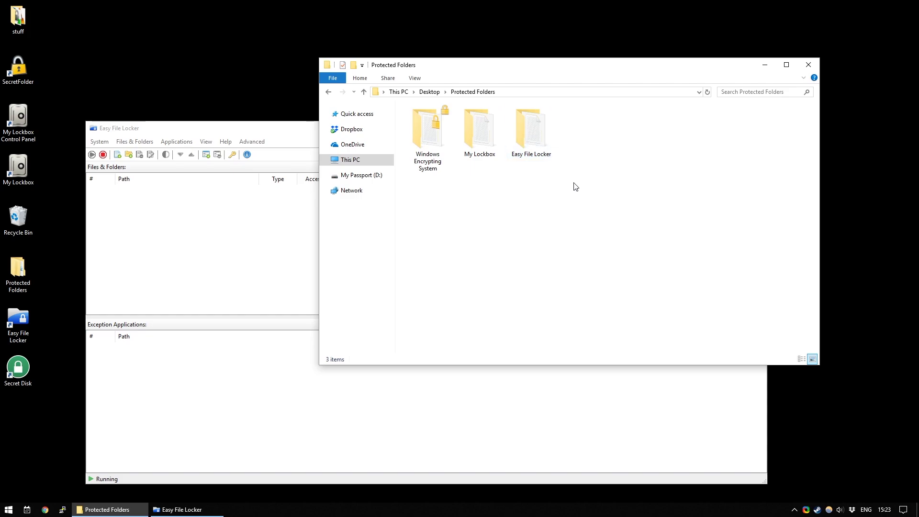
double_click(535, 138)
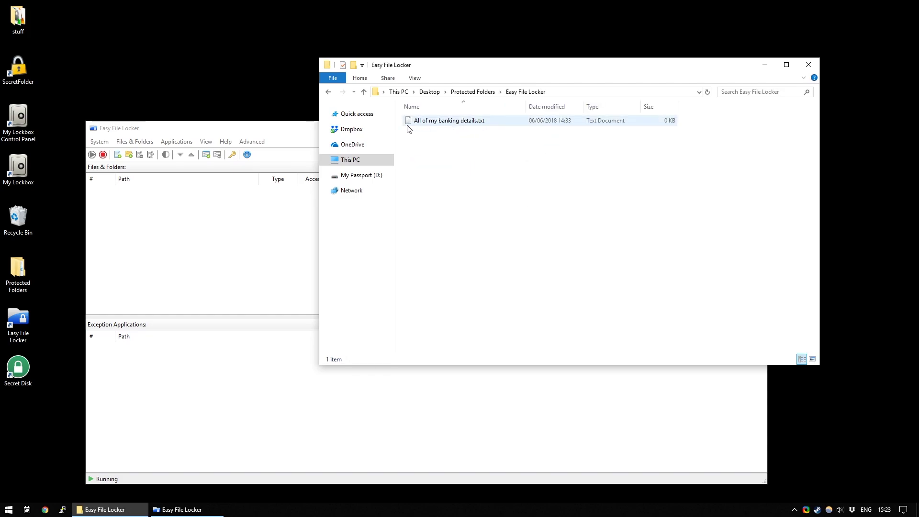
click(476, 92)
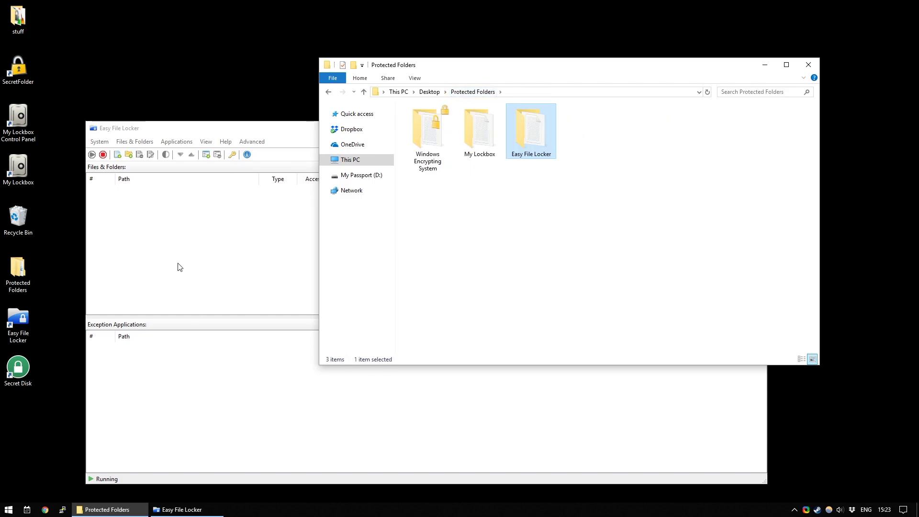
click(194, 240)
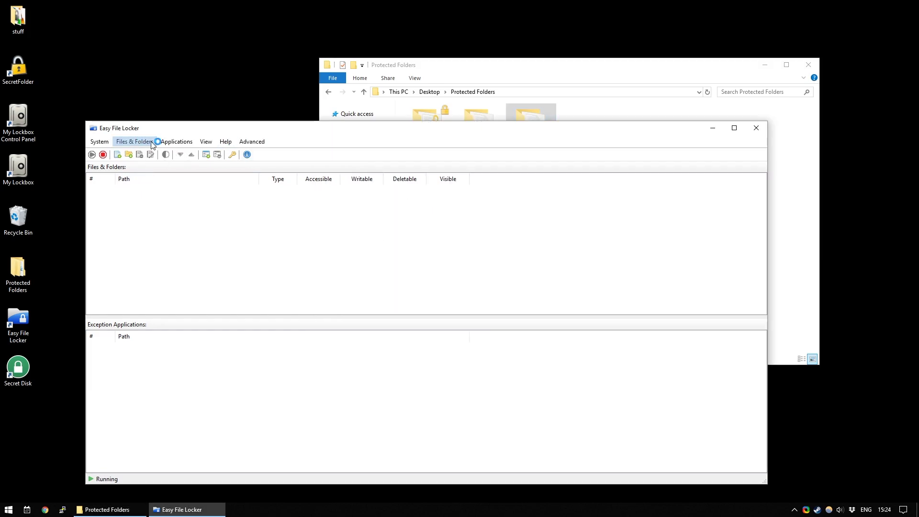
- Add a rule for Desktop\Protected Folders\Easy File Locker with all access denied
drag(163, 128, 154, 84)
click(125, 98)
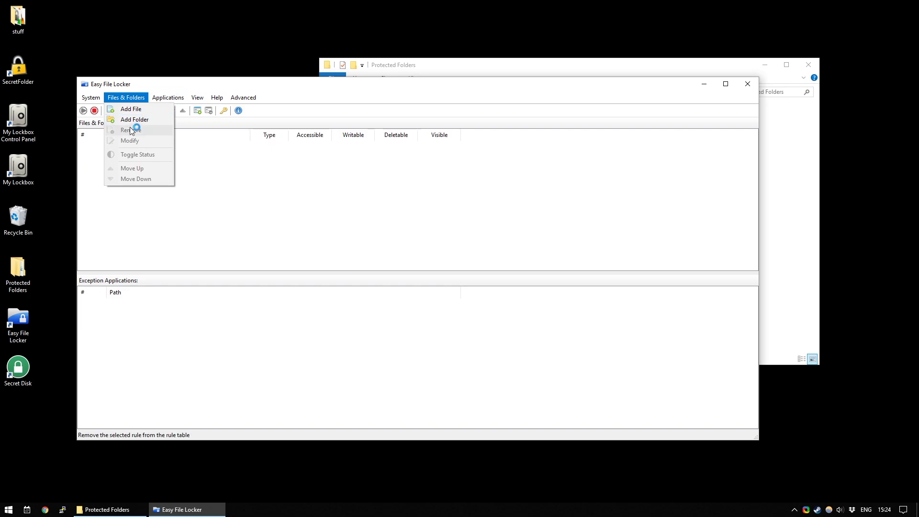
click(131, 120)
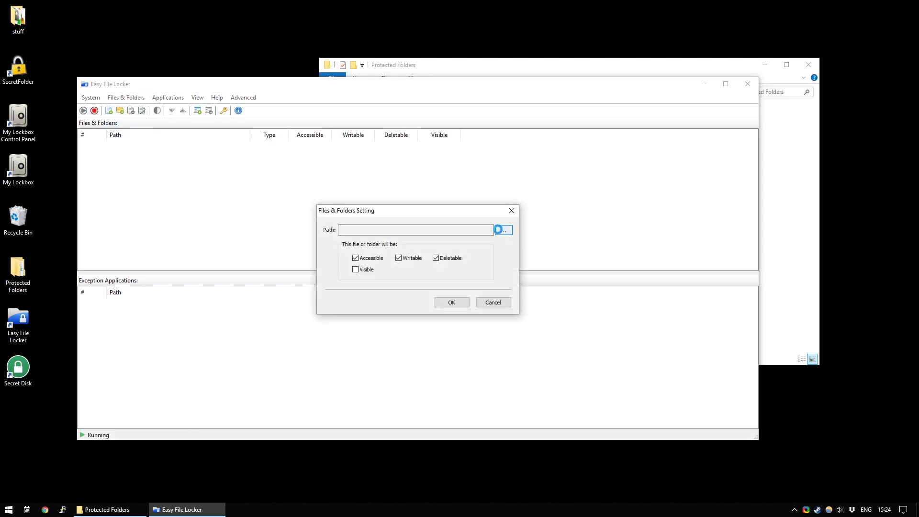
click(504, 230)
click(405, 228)
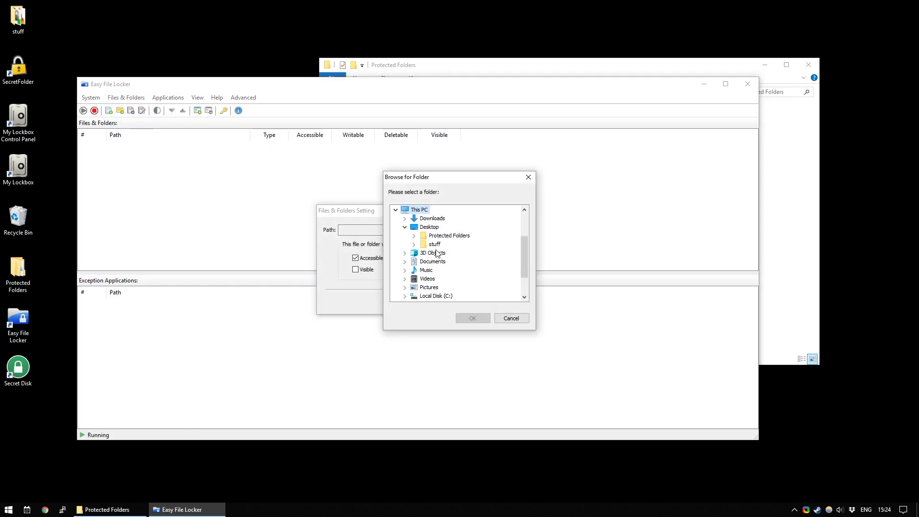
click(414, 236)
click(454, 245)
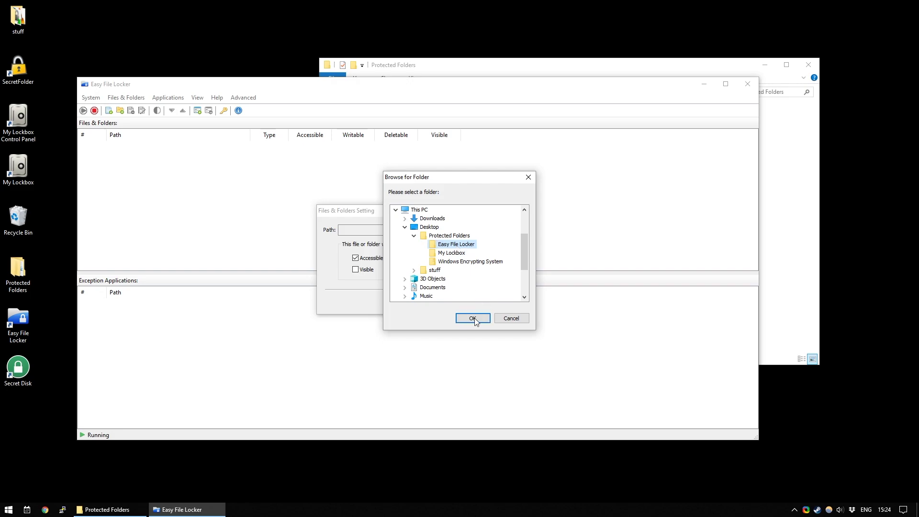
click(472, 318)
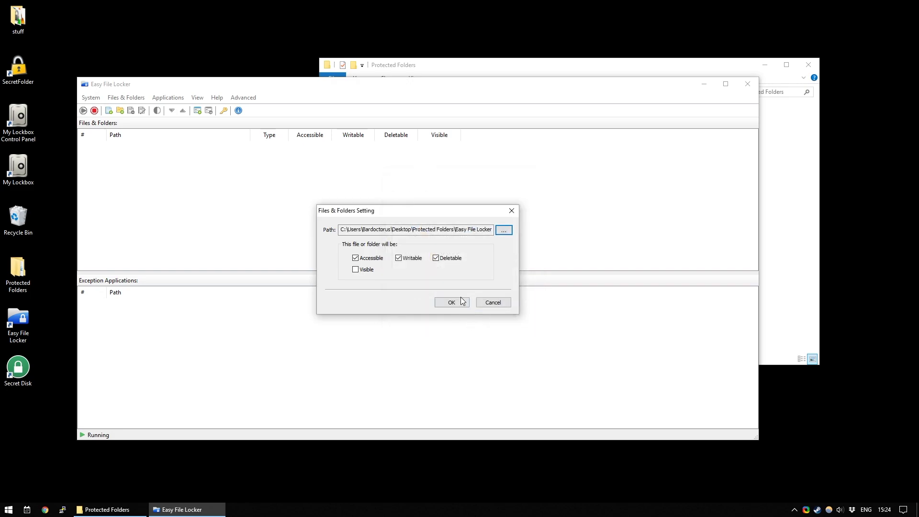
click(356, 259)
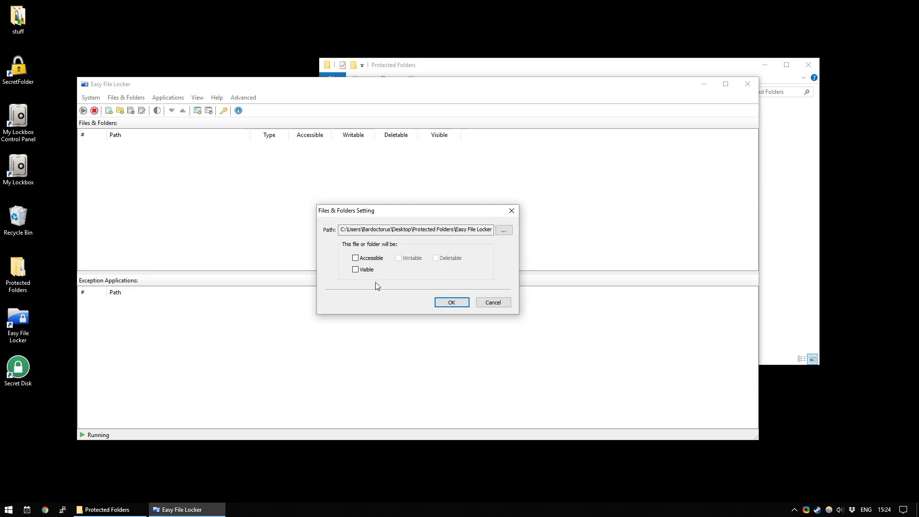
click(452, 302)
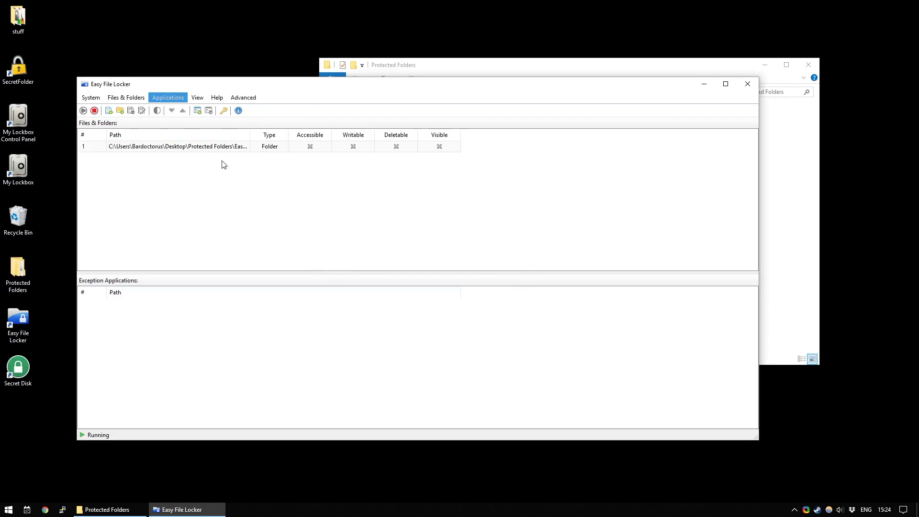
- Arrange the Easy File Locker and Protected Folders windows so both are visible
drag(395, 90, 394, 120)
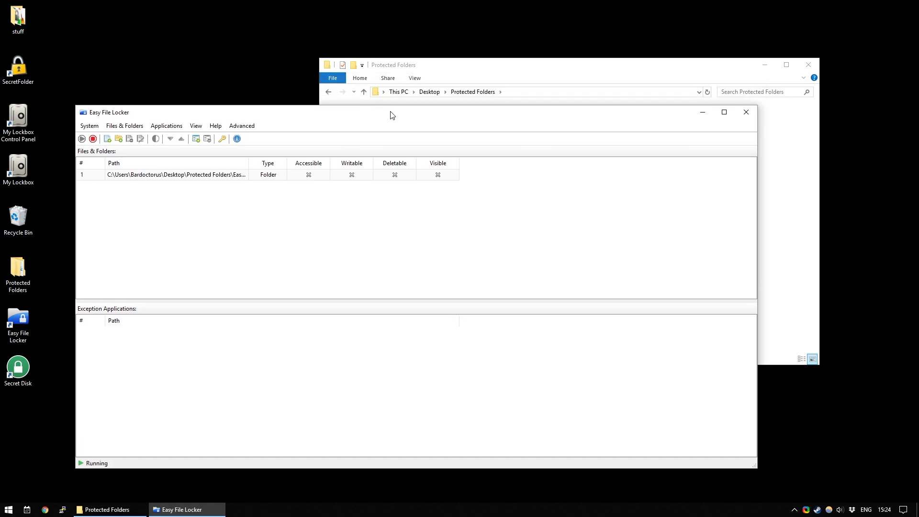
click(429, 67)
drag(500, 61, 548, 62)
click(195, 115)
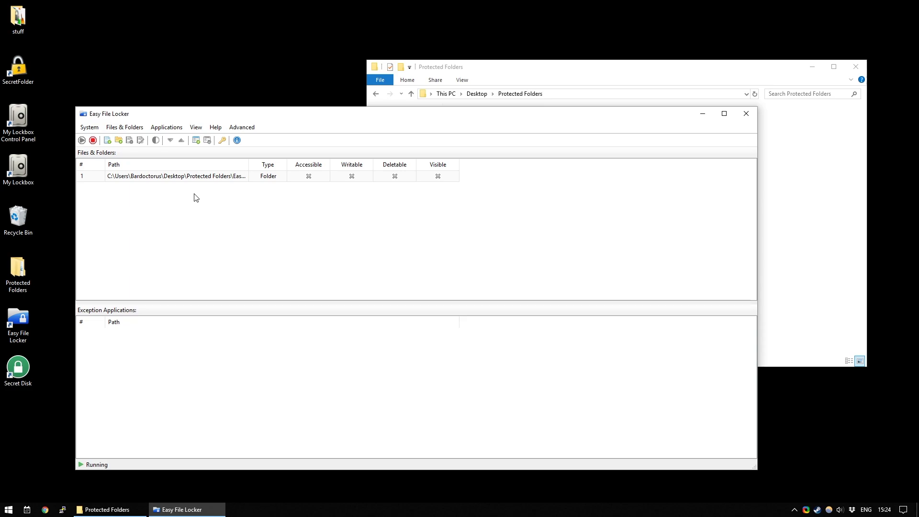
- Set and confirm a new Easy File Locker program password via System > Set Password
click(181, 176)
click(90, 127)
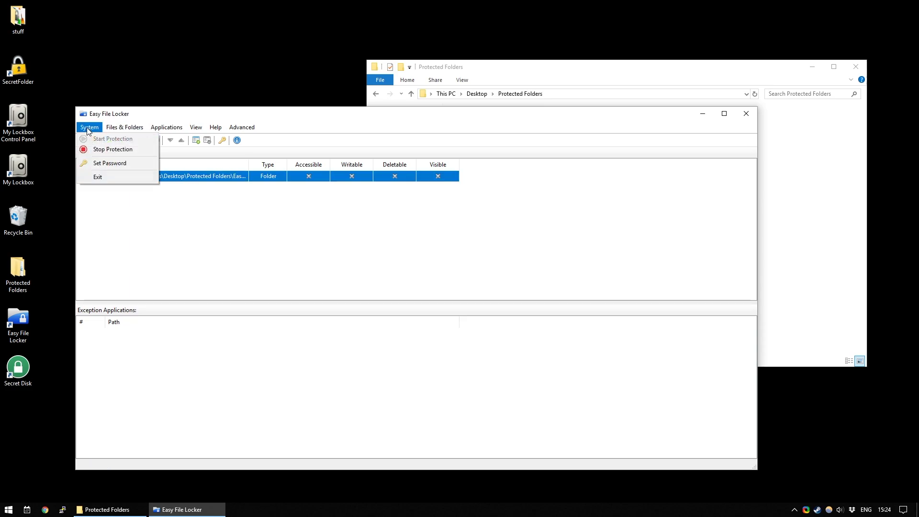
click(110, 163)
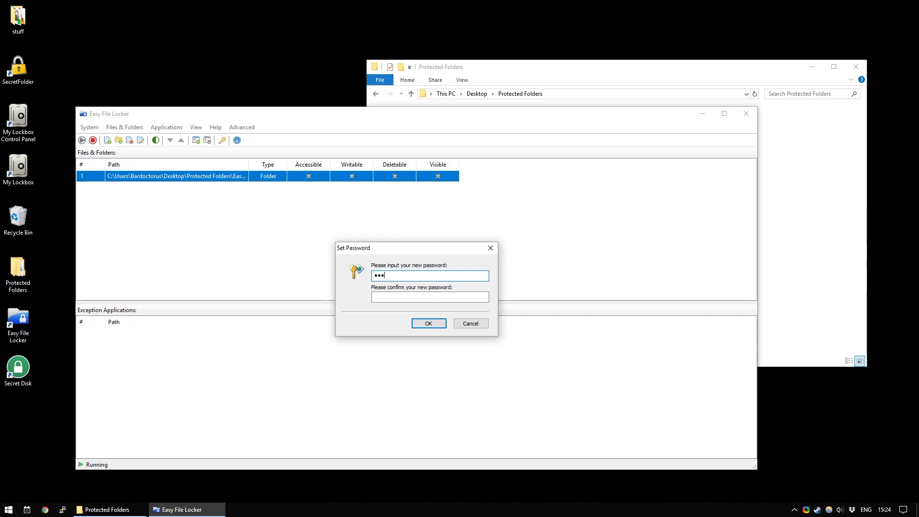
key(Tab)
text(1)
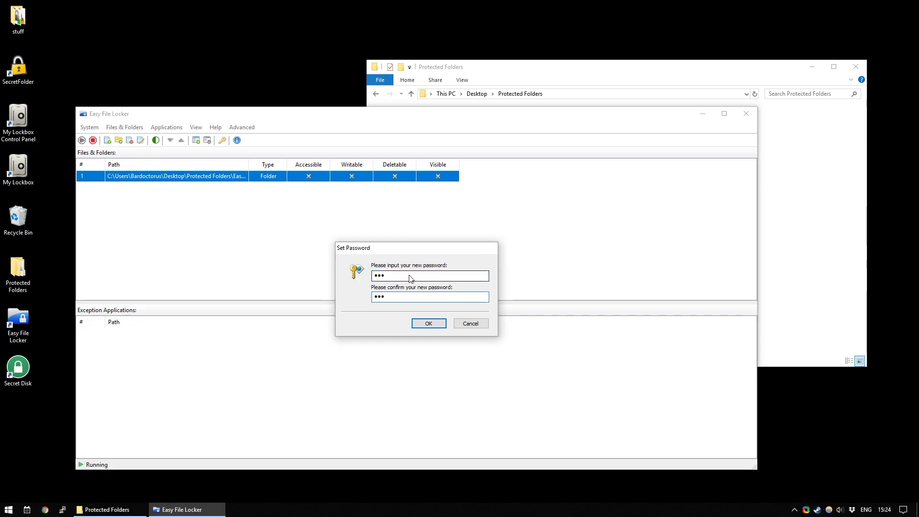
key(Return)
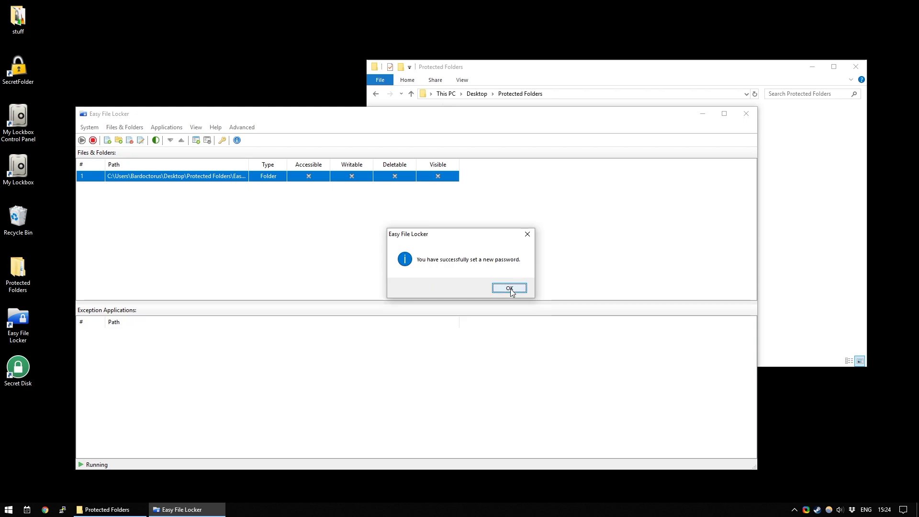
click(509, 288)
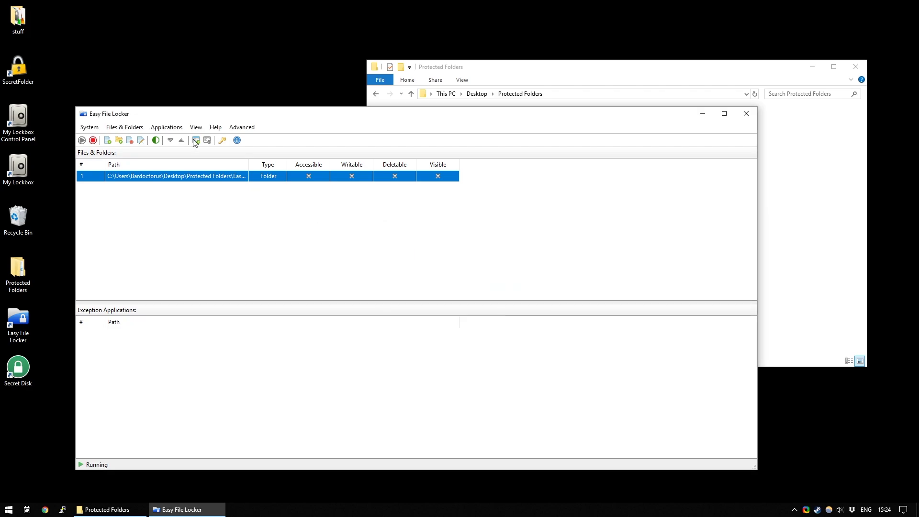
- Close Easy File Locker, then relaunch it from the desktop icon and enter its password
click(746, 114)
drag(553, 67, 415, 50)
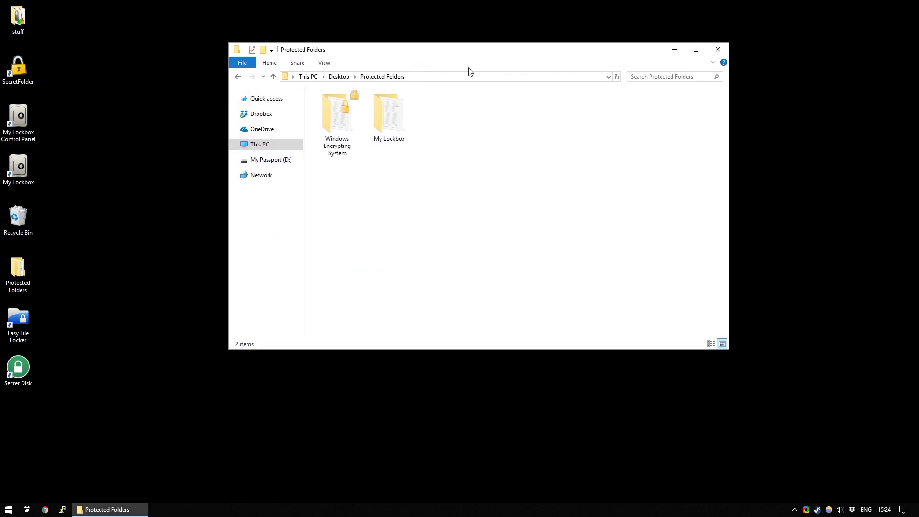
double_click(19, 318)
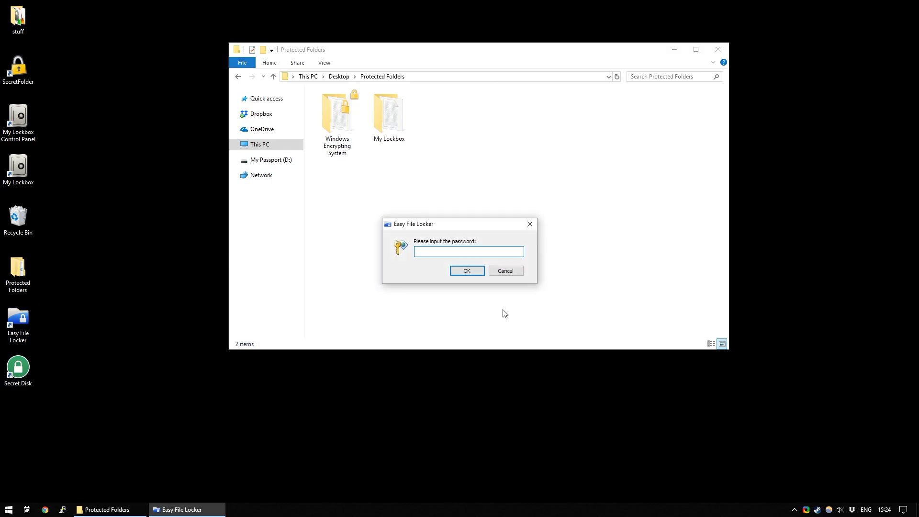
key(Return)
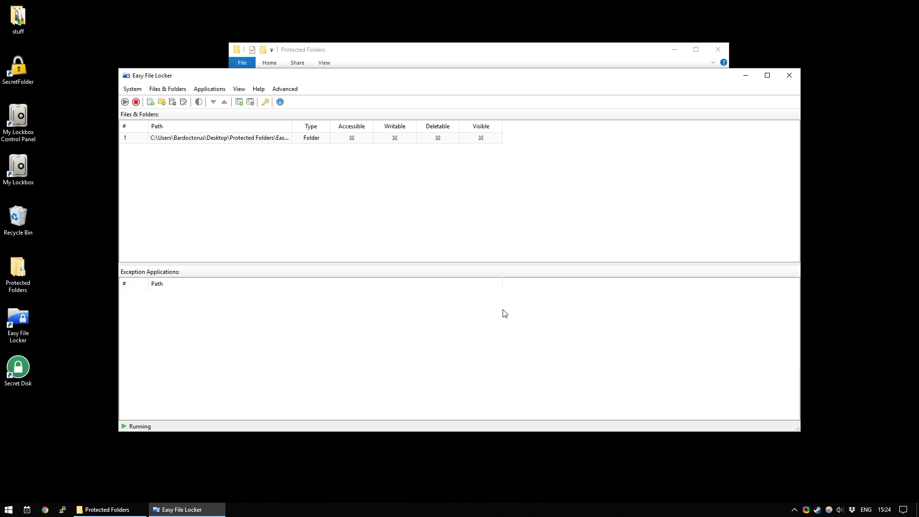
- Edit the folder rule to allow access, visibility, writing and deleting again
double_click(257, 138)
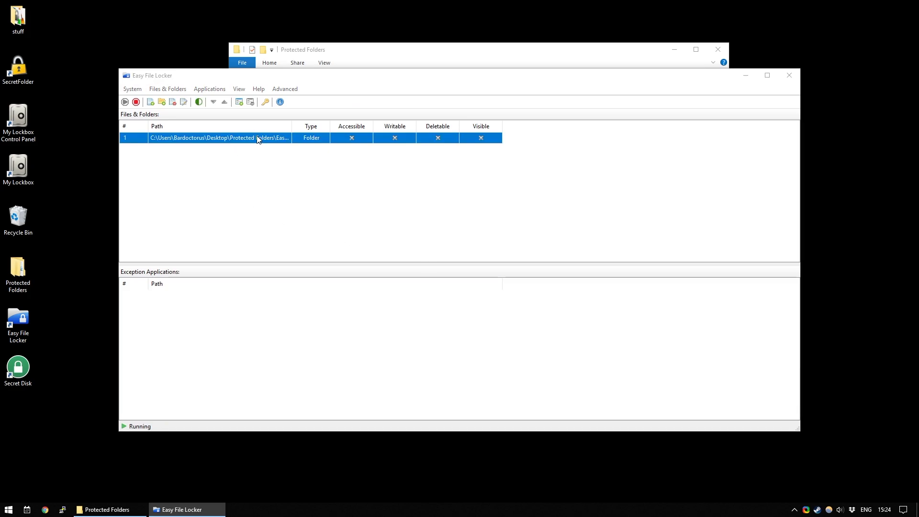
click(397, 250)
click(397, 261)
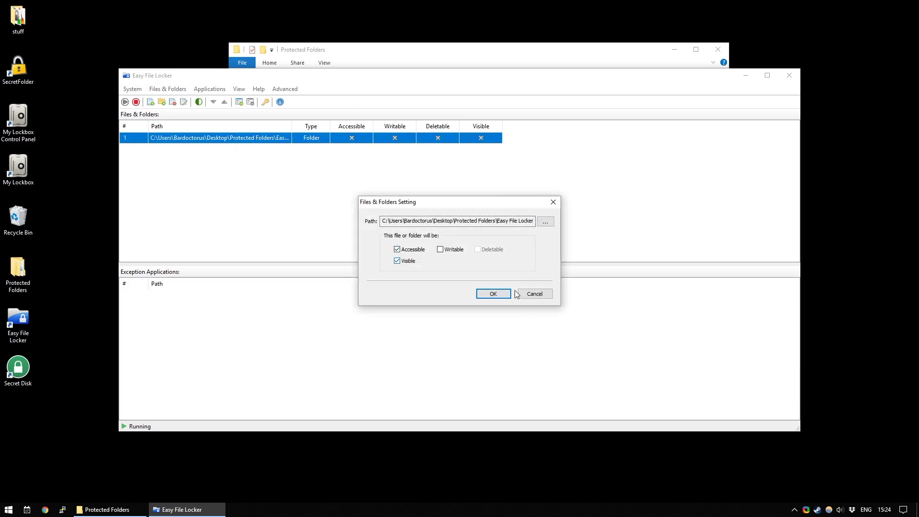
click(448, 250)
click(481, 249)
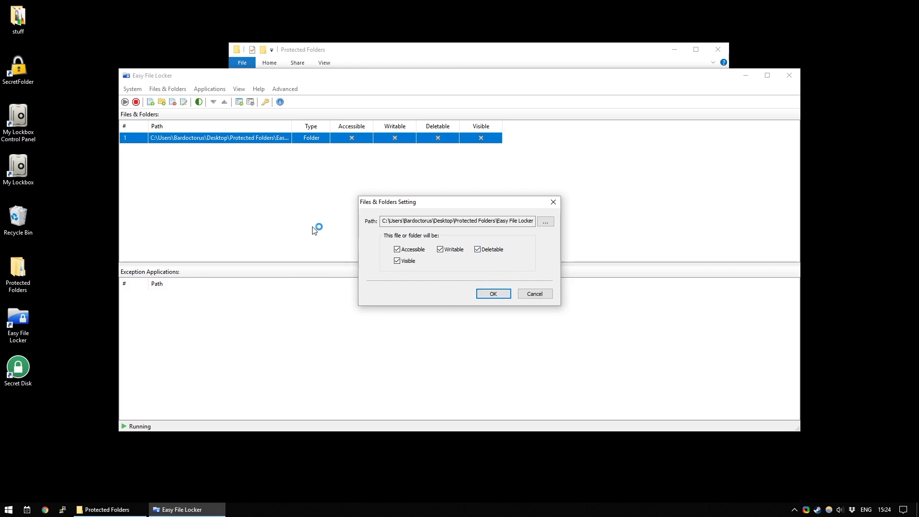
click(506, 294)
- Remove the protected folder rule from Easy File Locker's list via Files & Folders
drag(406, 76, 367, 98)
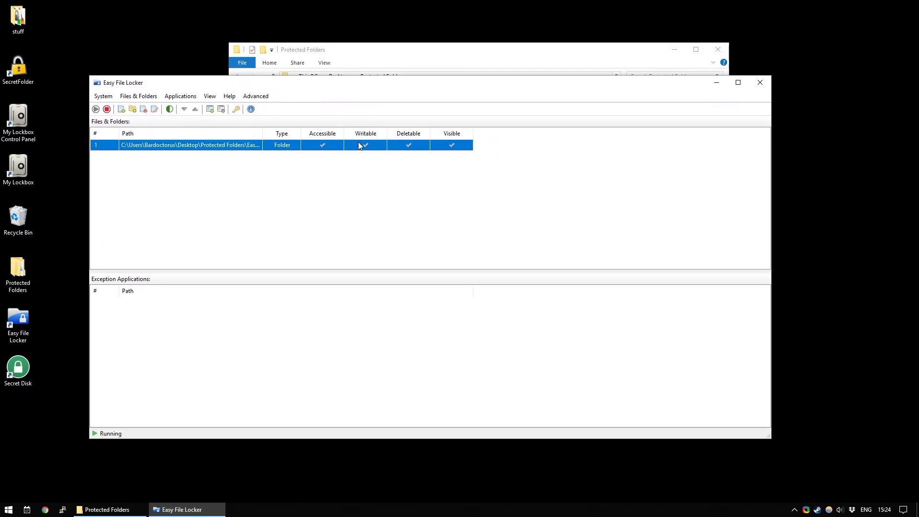
click(138, 97)
click(159, 128)
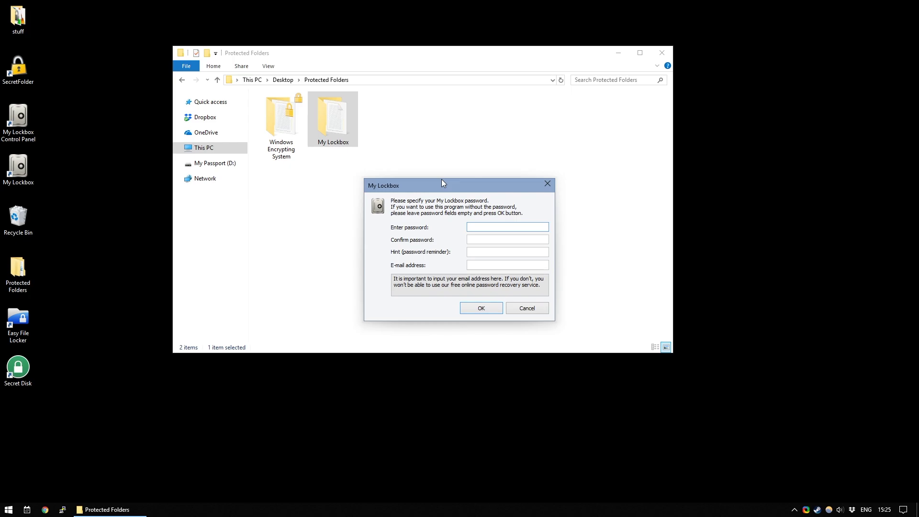
- Enter and confirm a My Lockbox password, then fill in a password hint and recovery e-mail
text(123)
key(Tab)
text(123)
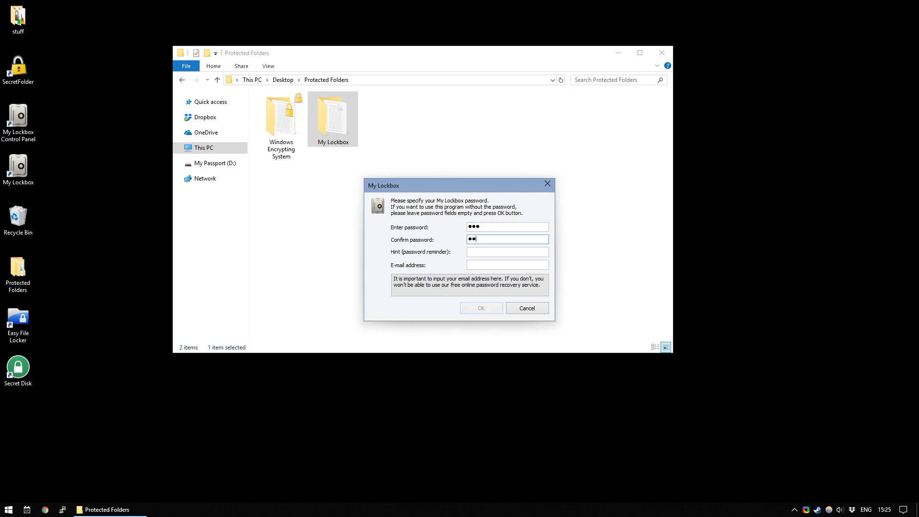
key(Tab)
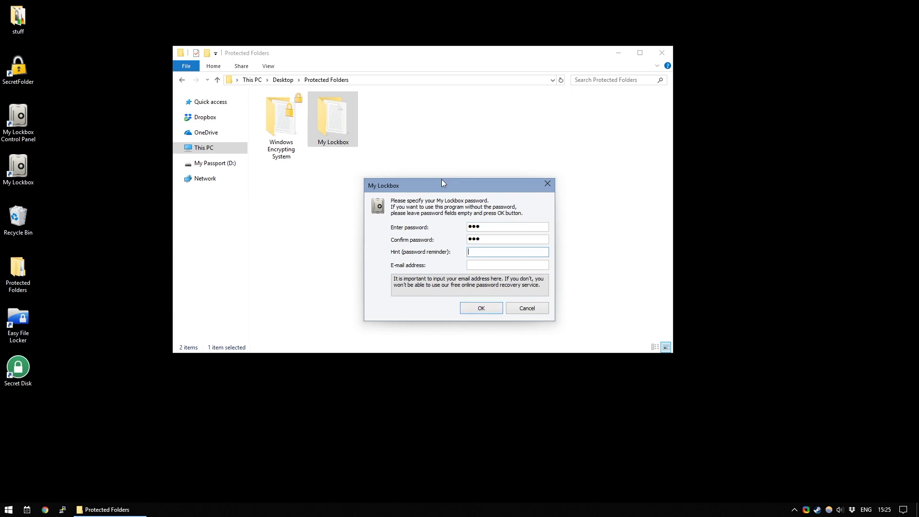
text(hi)
key(Tab)
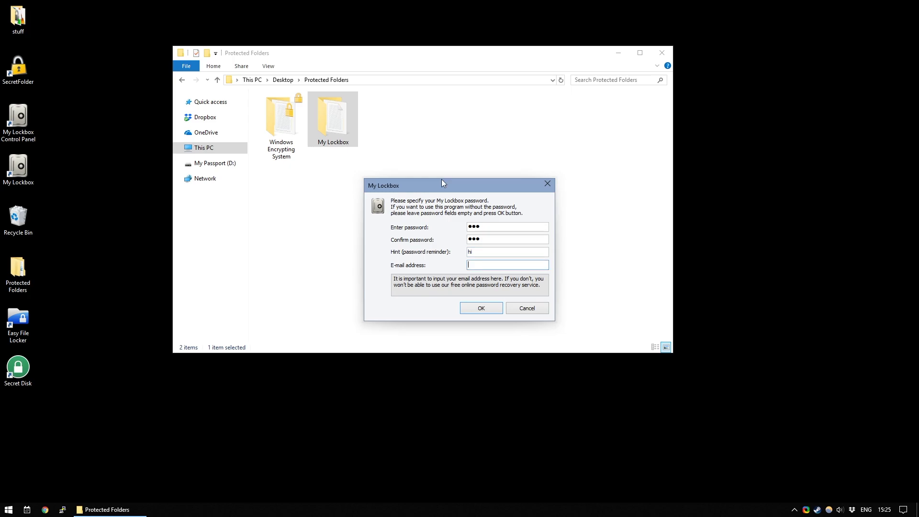
text(ianbu)
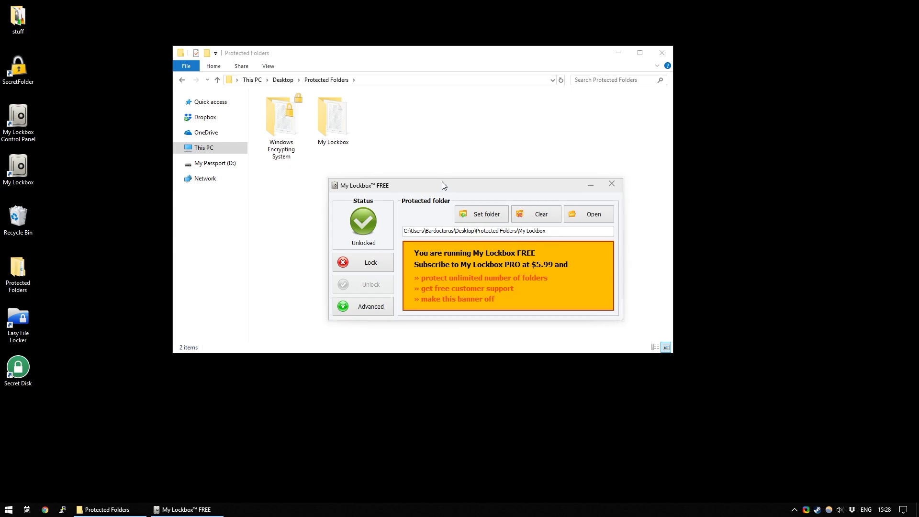
- Check the protected folder via Set folder, then look inside My Lockbox in Explorer
drag(441, 181, 375, 186)
click(427, 215)
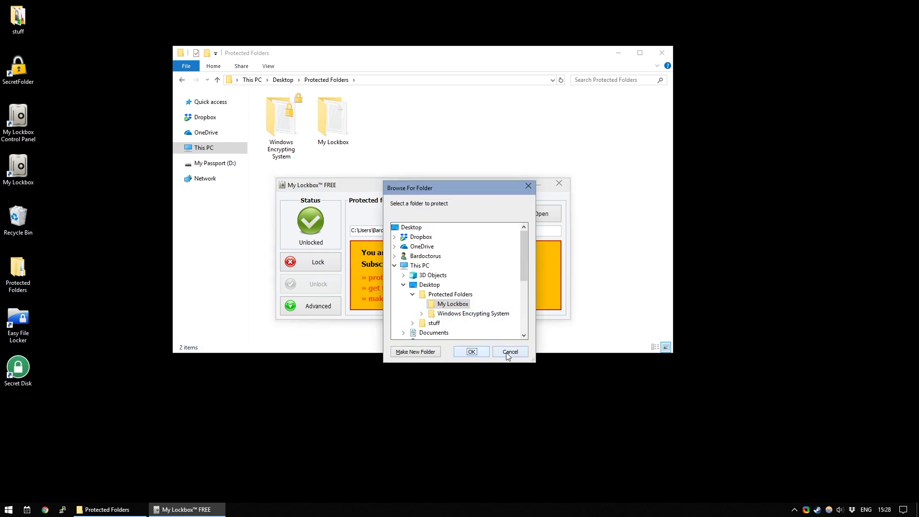
click(509, 352)
drag(393, 183, 508, 223)
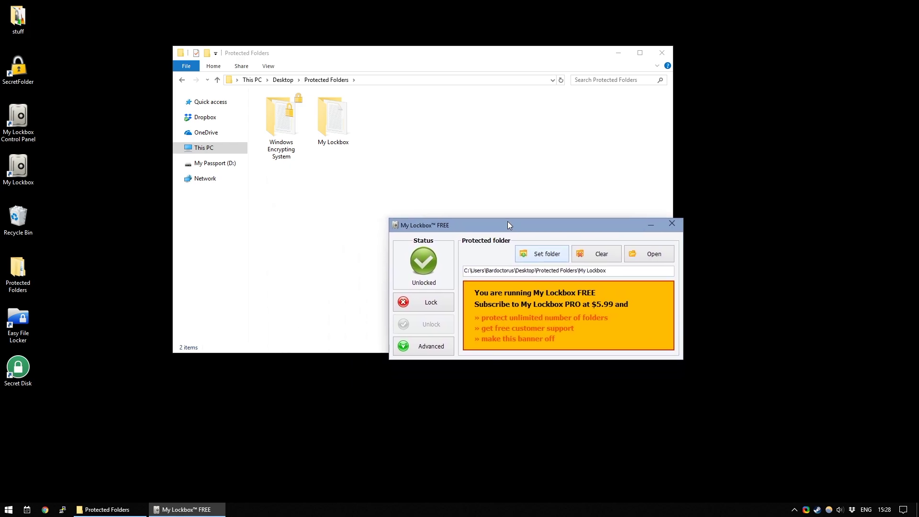
double_click(327, 119)
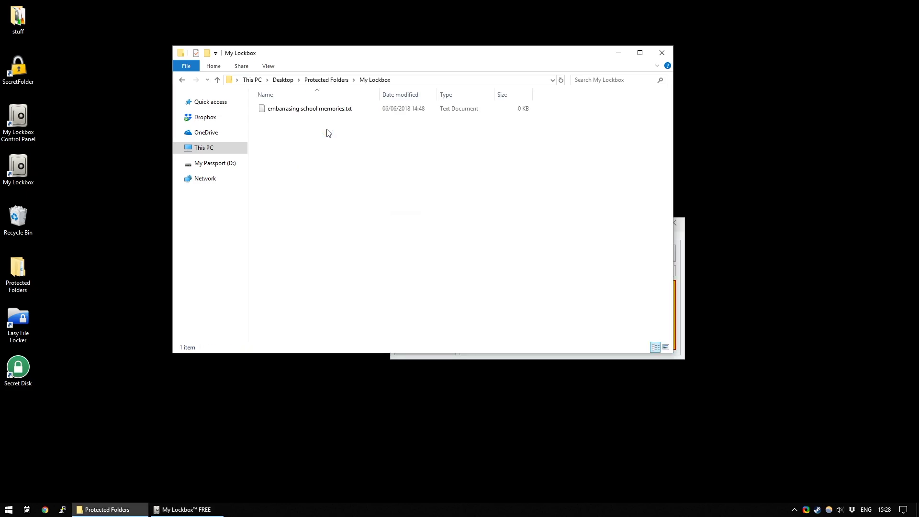
click(343, 80)
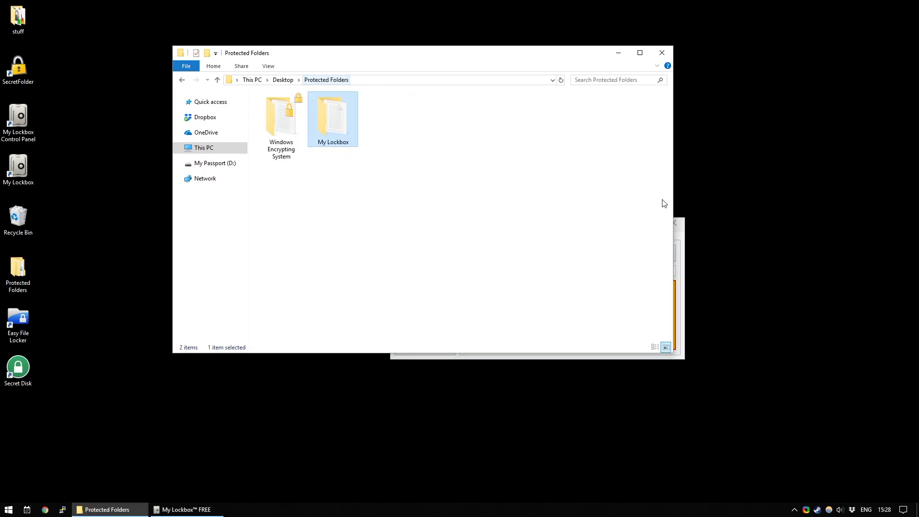
- Lock the My Lockbox folder from the My Lockbox control panel
click(683, 282)
drag(485, 223, 412, 223)
click(338, 302)
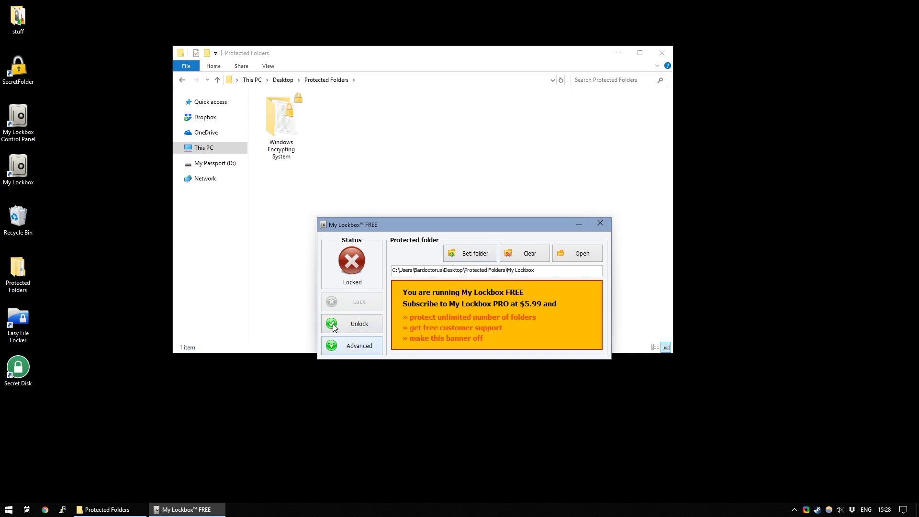
drag(374, 216, 346, 219)
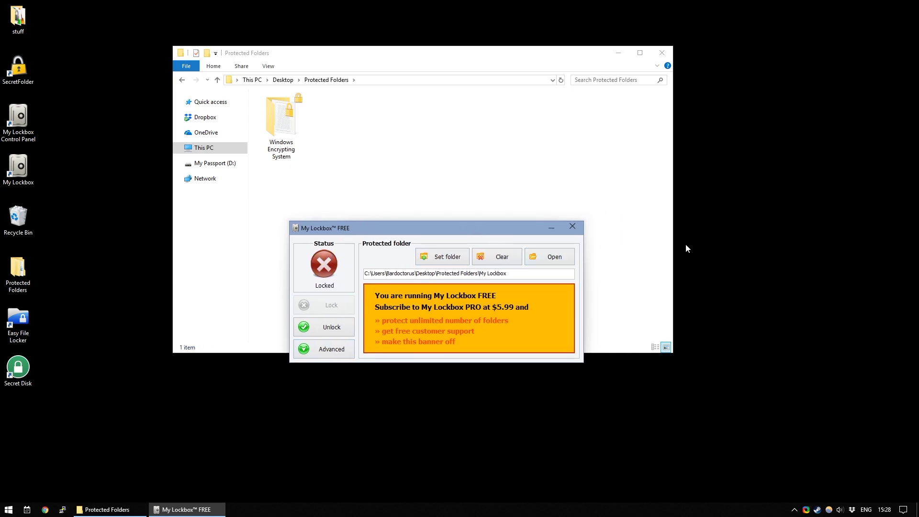
- Close the control panel and reopen My Lockbox from its desktop shortcut with the password
click(573, 227)
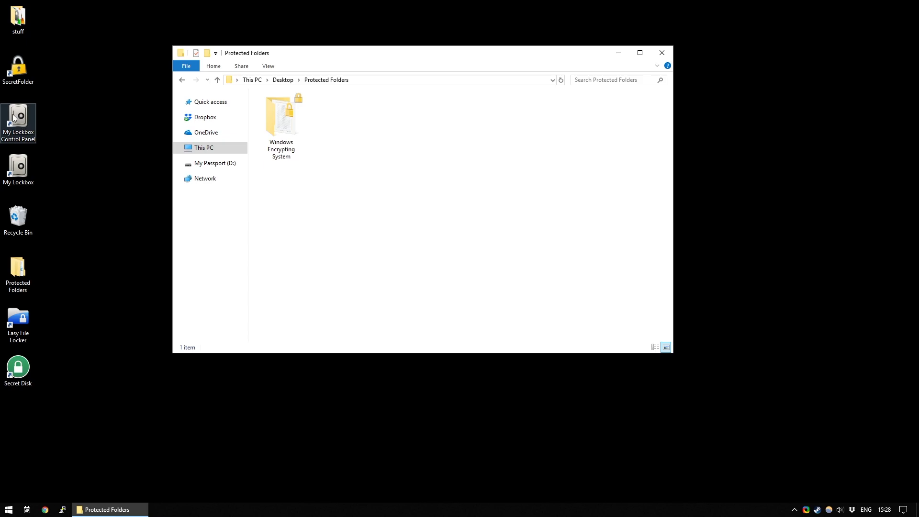
click(22, 166)
double_click(22, 166)
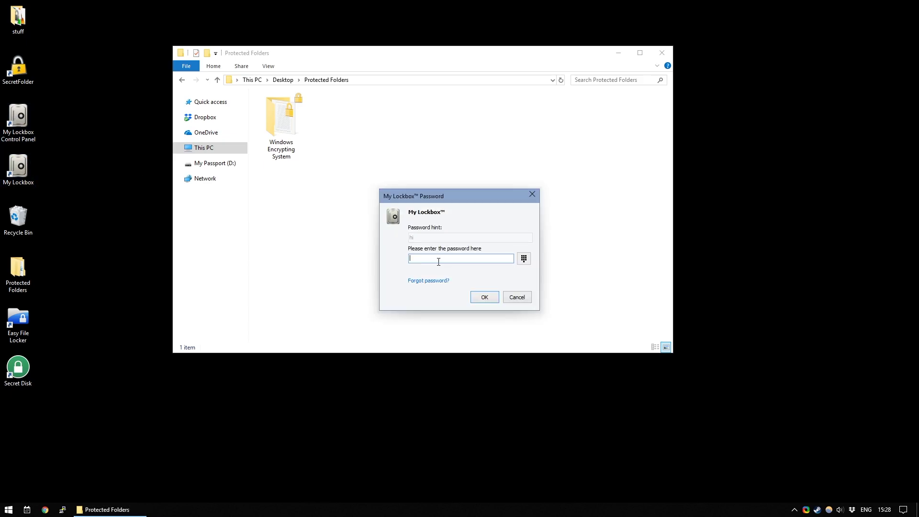
key(Return)
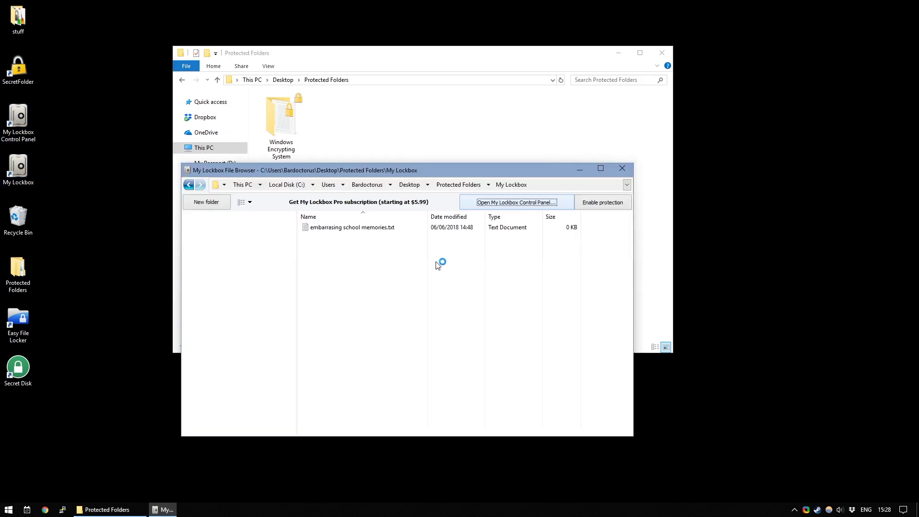
- Browse Windows Encrypting System and Protected Folders, then return to the My Lockbox folder contents
drag(430, 170, 449, 133)
drag(383, 290, 379, 312)
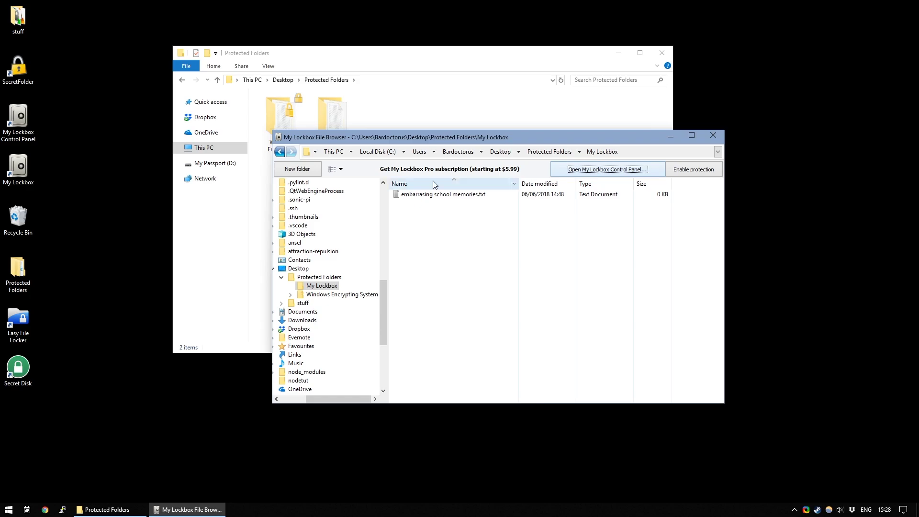
click(324, 295)
click(319, 277)
click(321, 286)
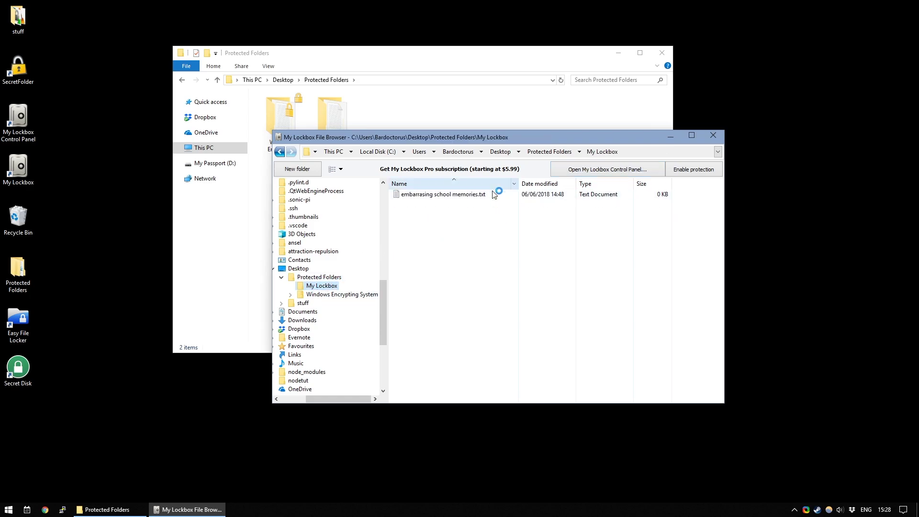
drag(517, 136, 399, 129)
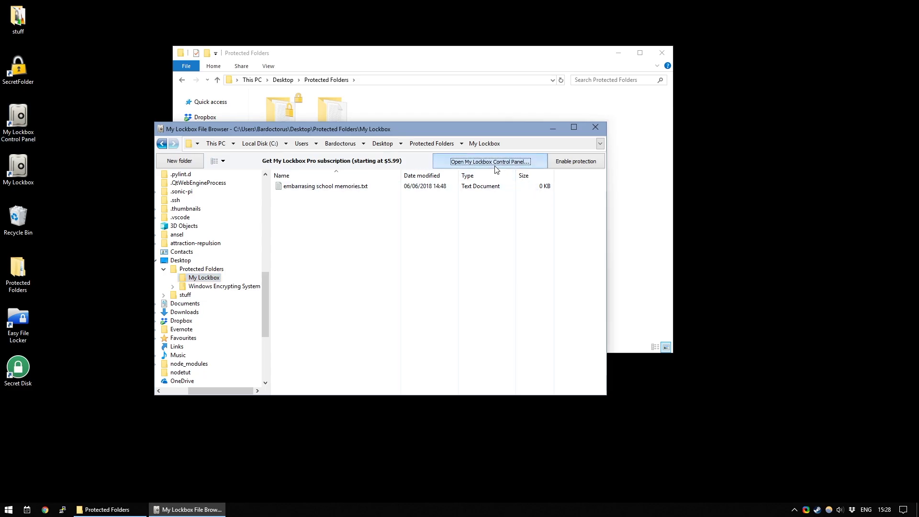
- Open the My Lockbox Control Panel with the password and place it beside the file browser
click(494, 166)
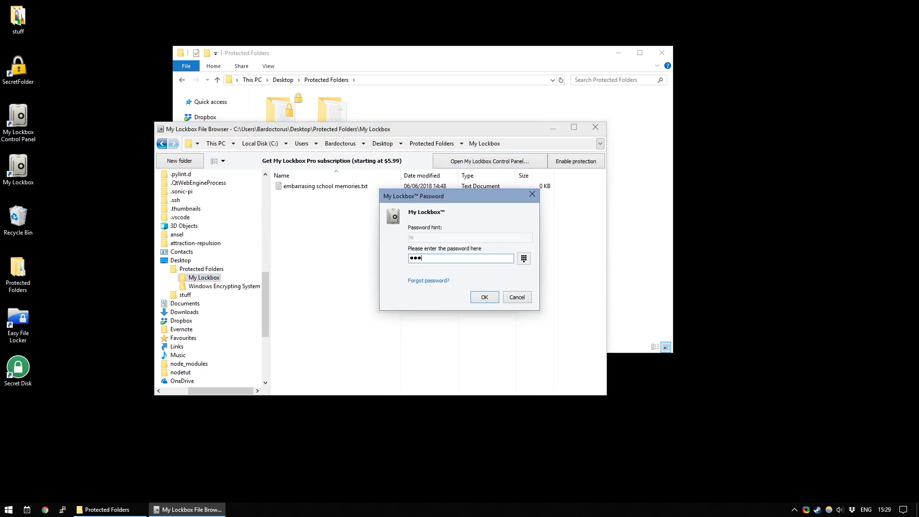
key(Return)
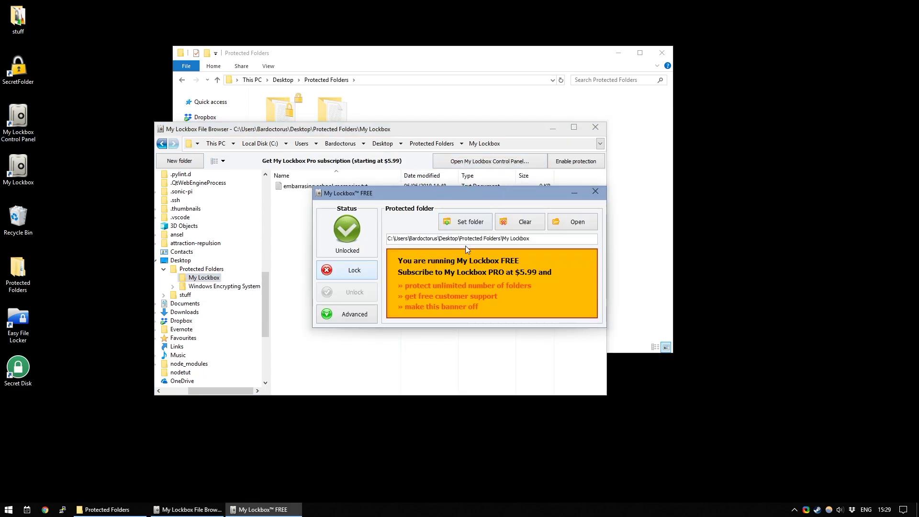
drag(359, 131, 356, 165)
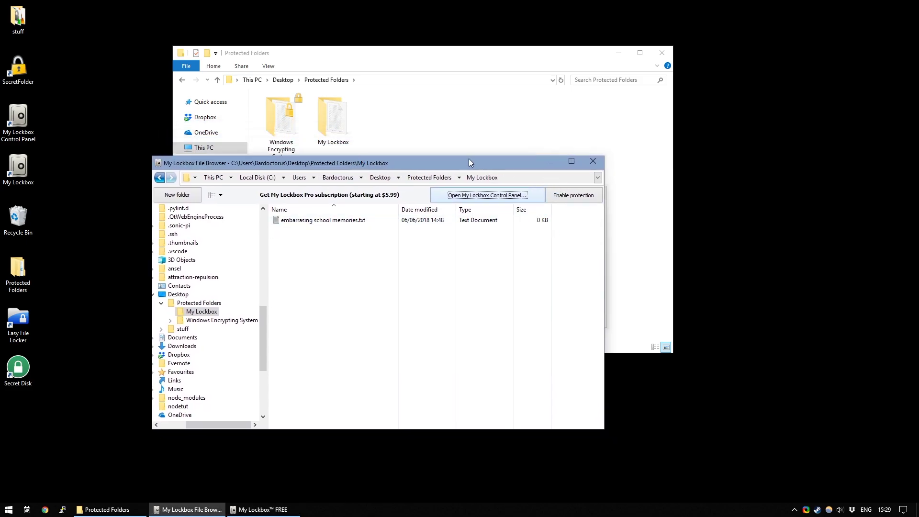
drag(353, 163, 563, 143)
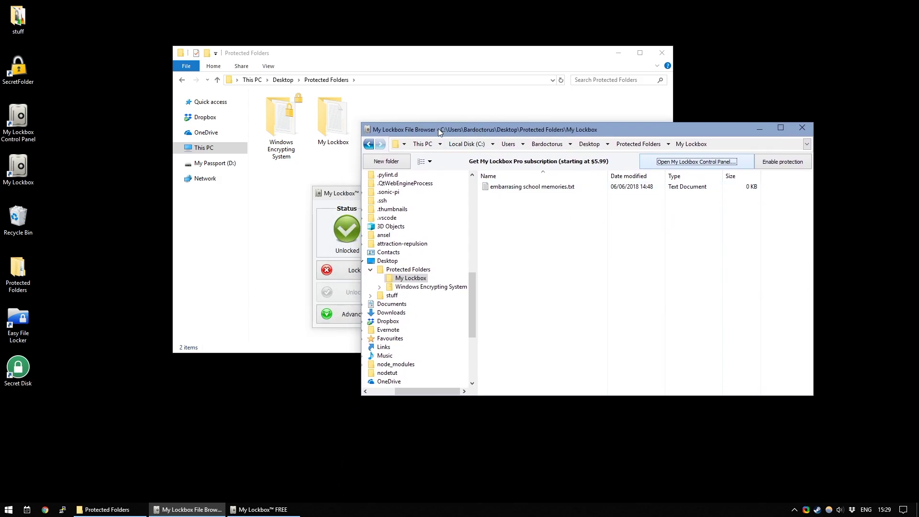
drag(438, 128, 436, 101)
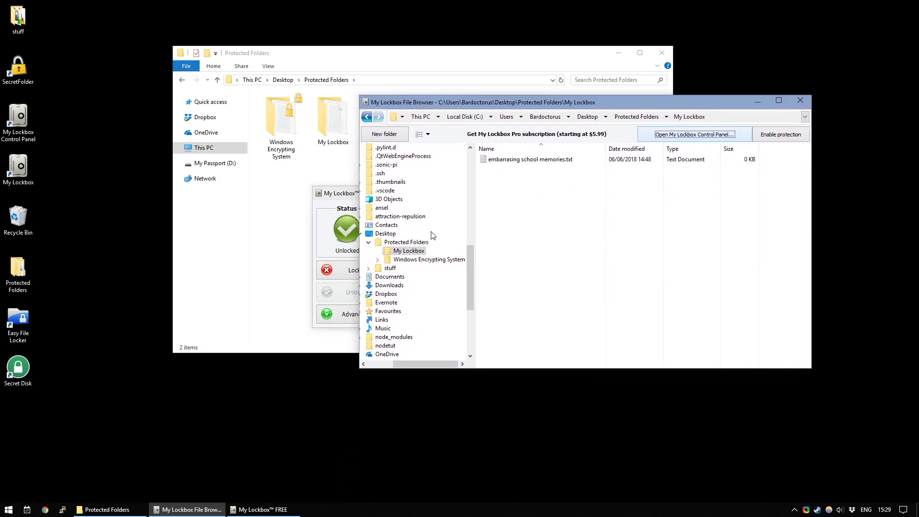
drag(343, 192, 136, 218)
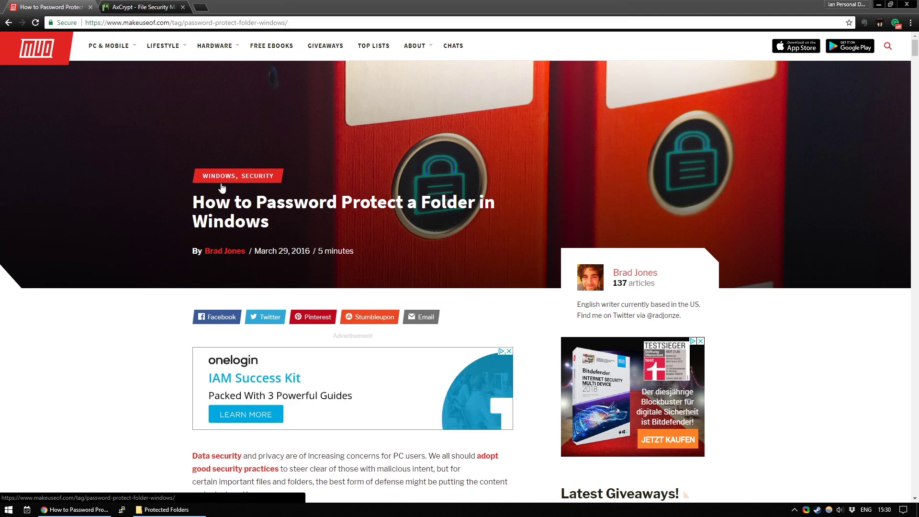
click(180, 6)
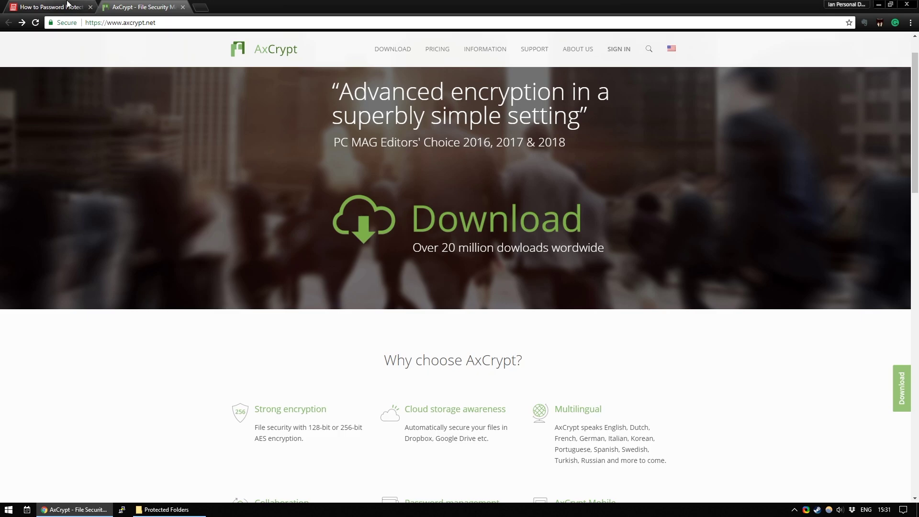
click(51, 6)
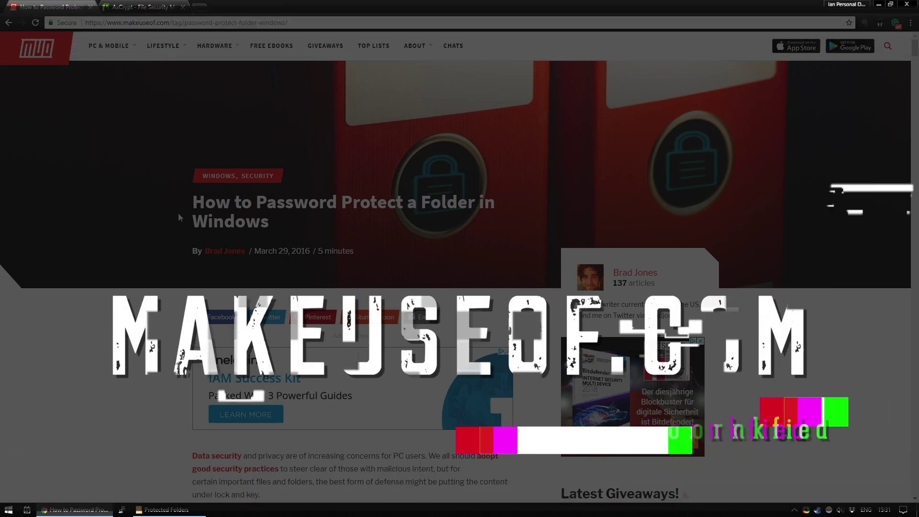